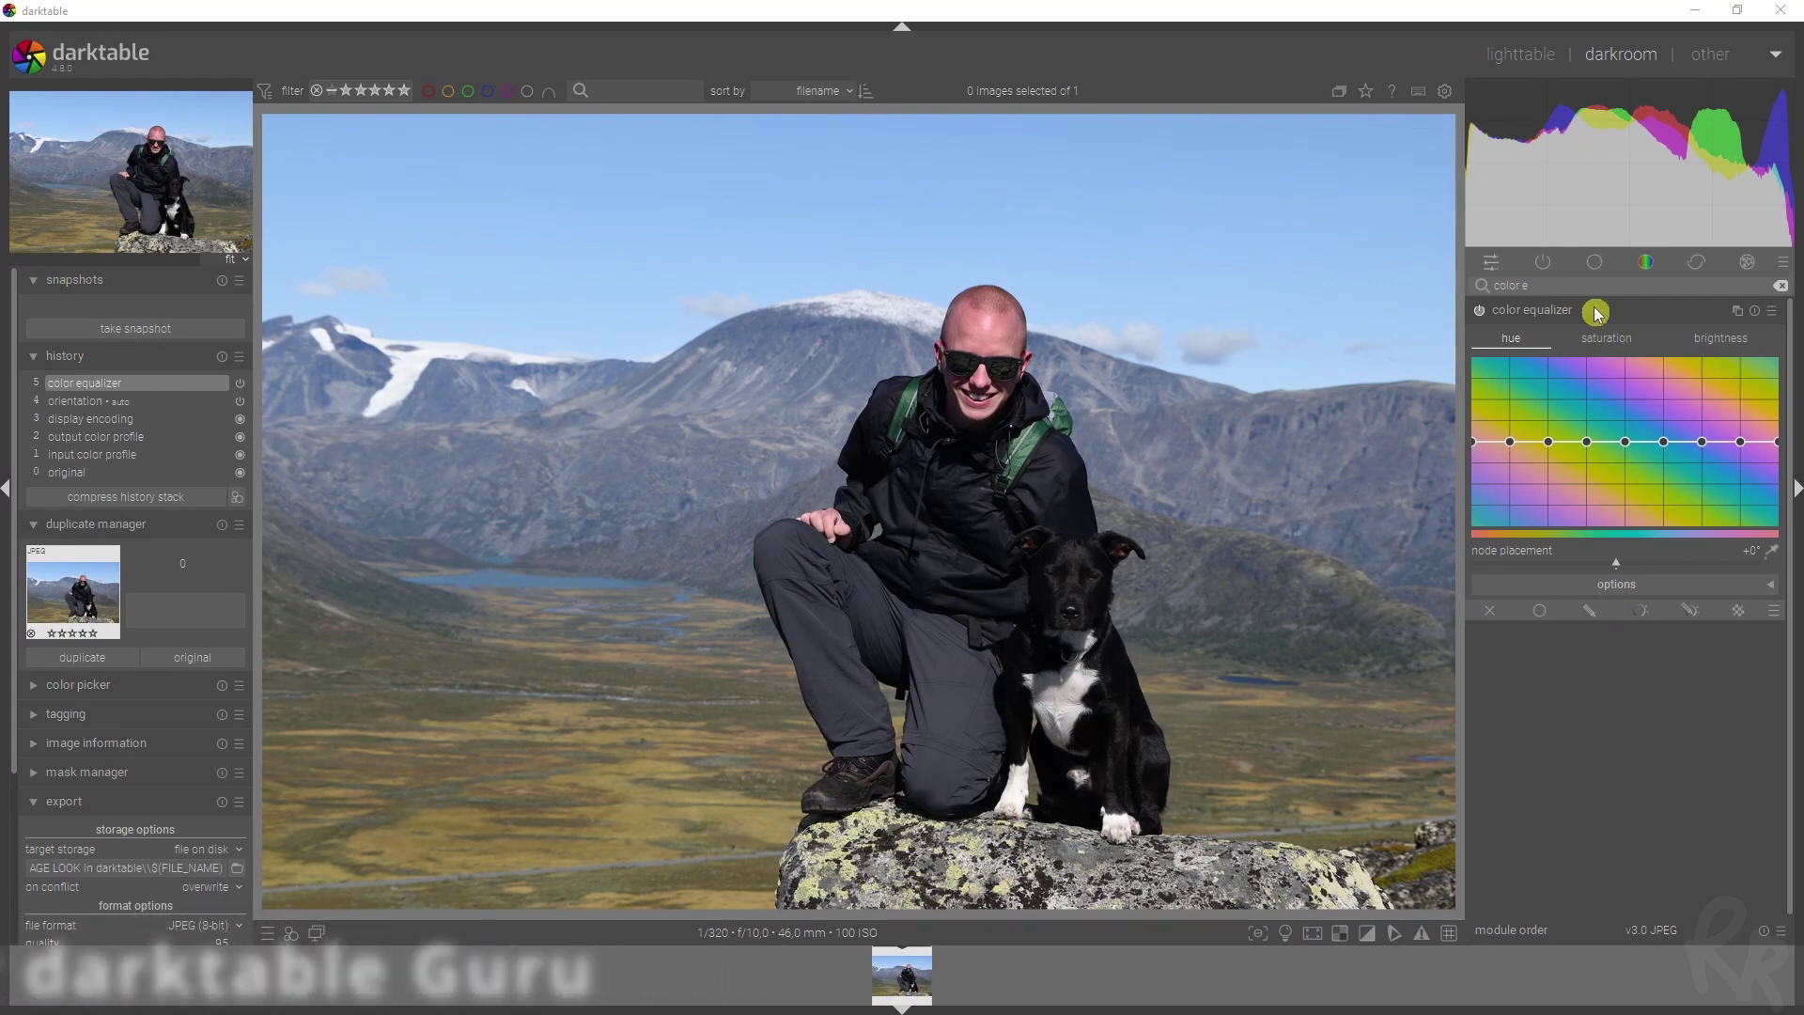
# Search 'color zon', enable color zones, collapse it, and expand the color equalizer
pyautogui.hotkey('ctrl', 'a')
pyautogui.press('BackSpace')
pyautogui.write('color zon')
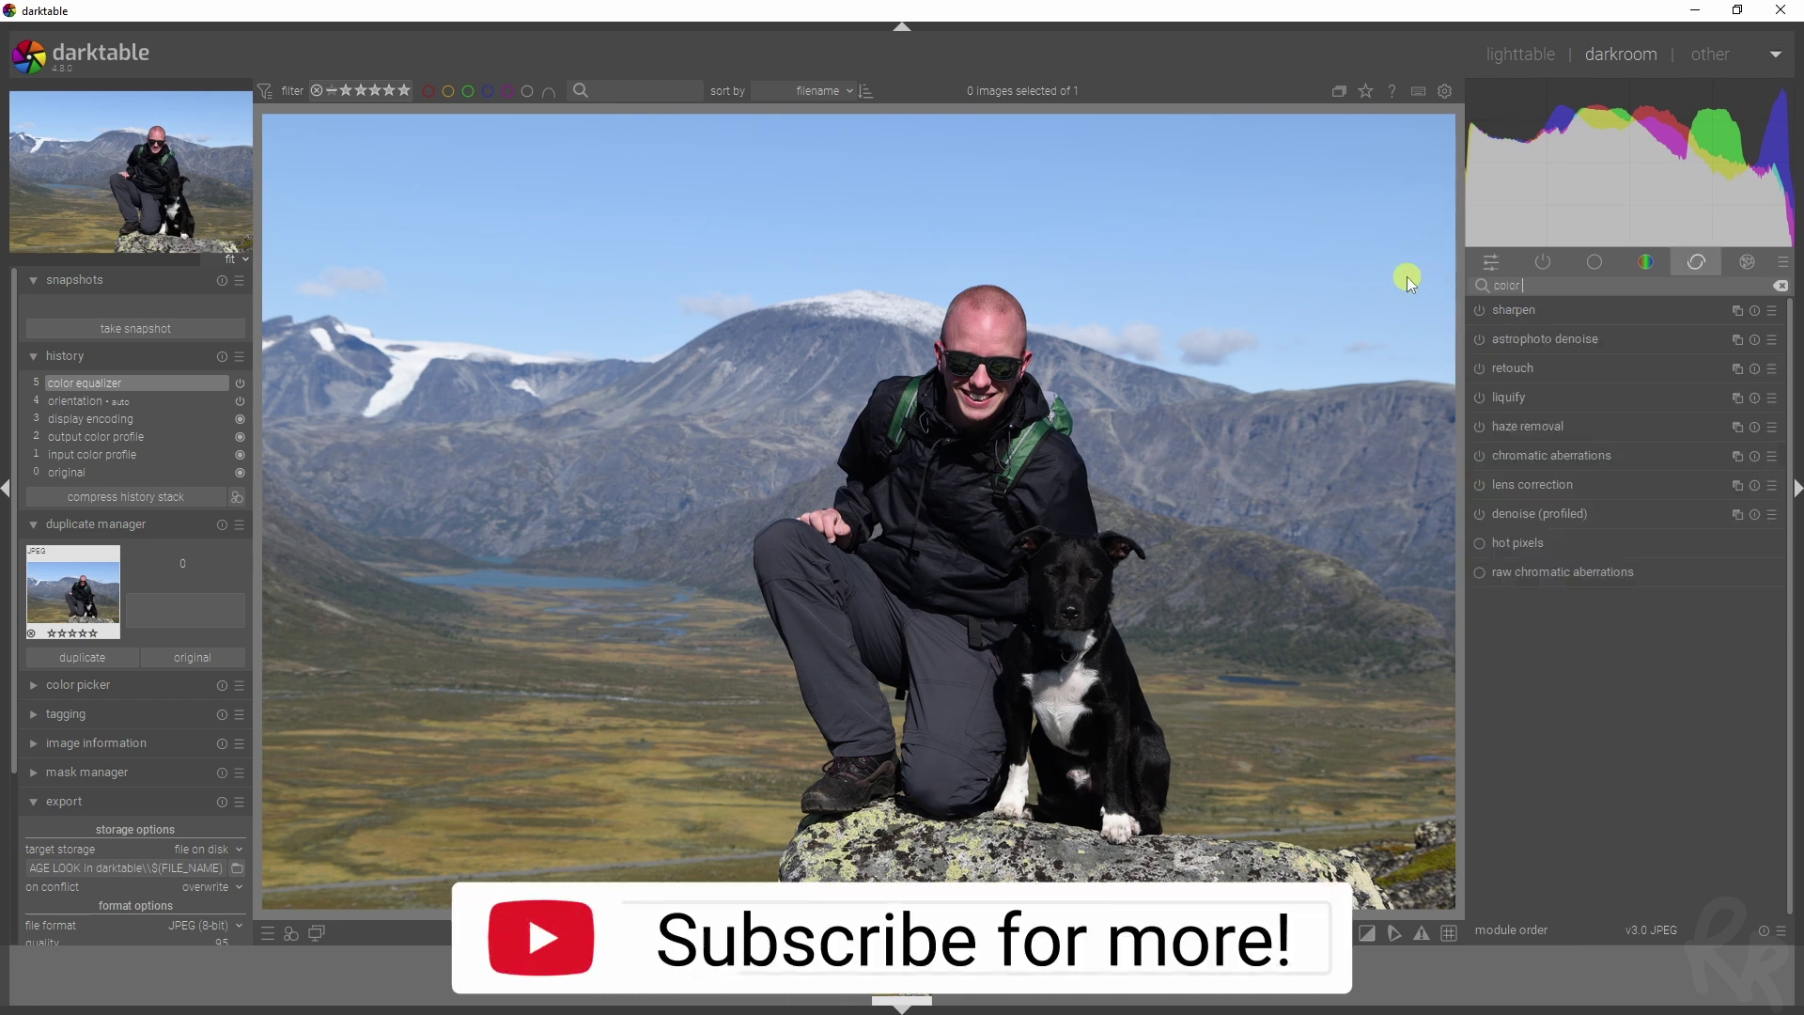
pyautogui.click(1493, 323)
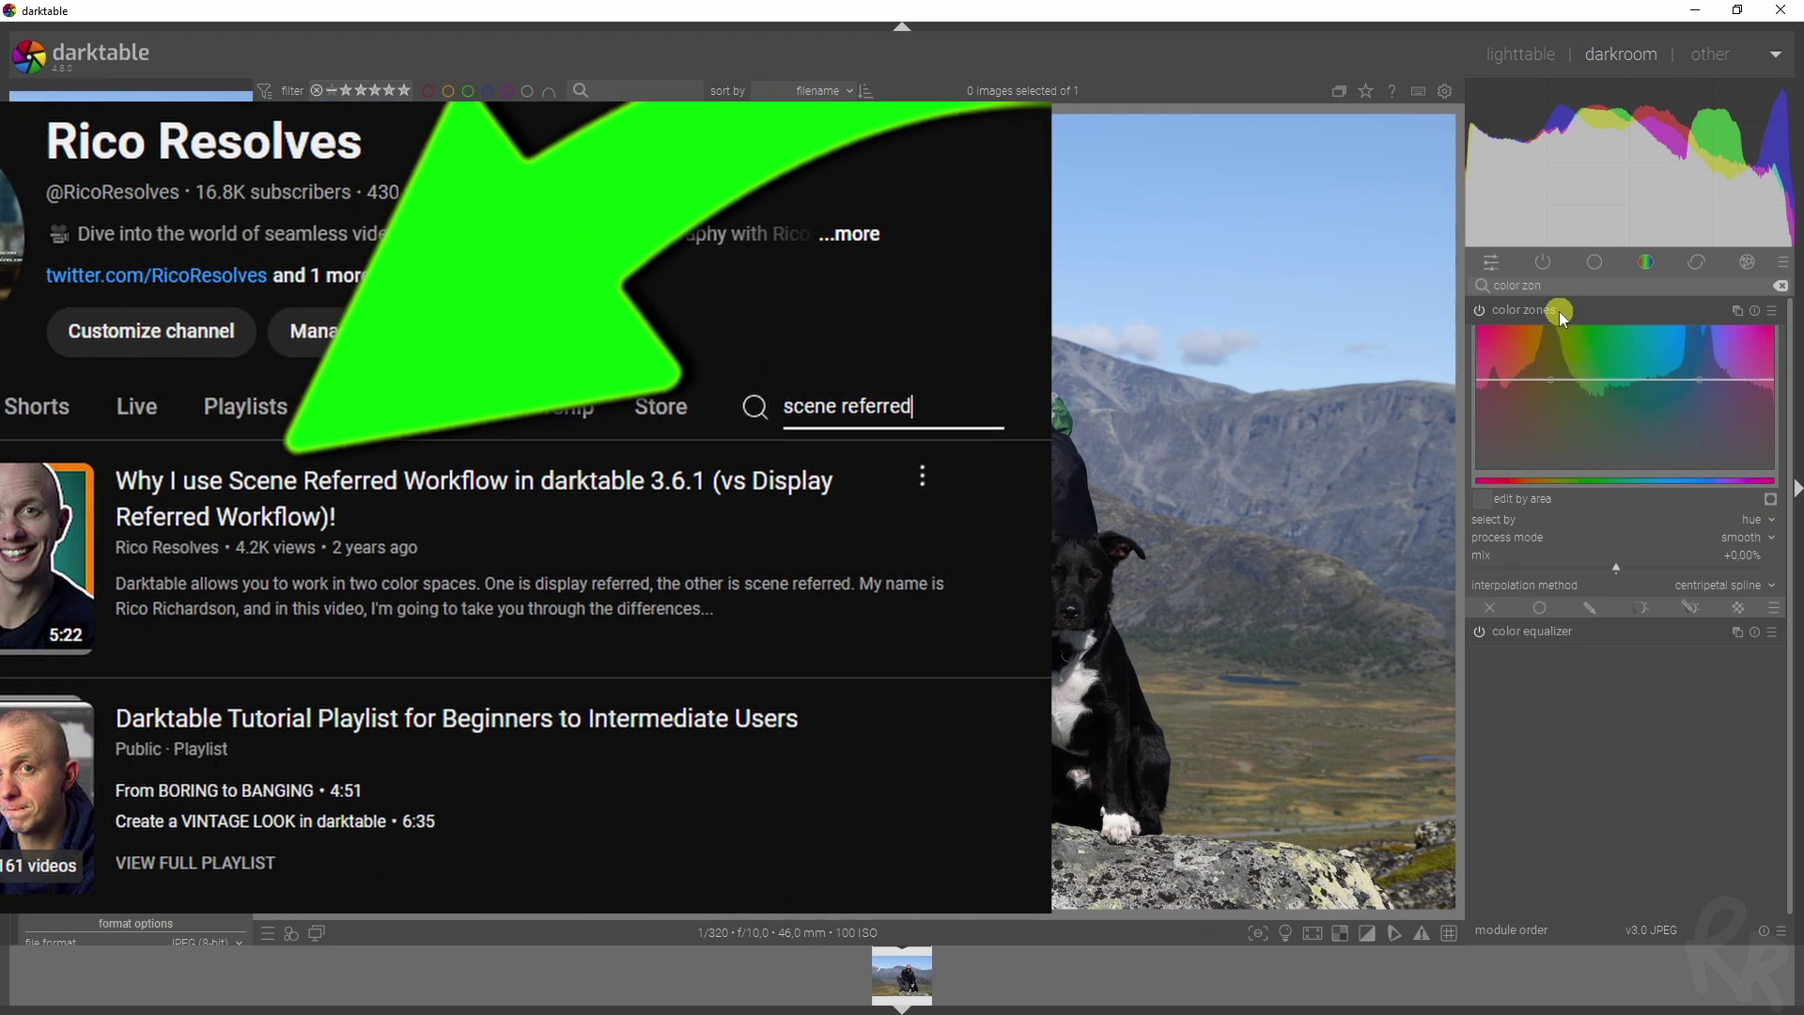
pyautogui.click(1559, 311)
pyautogui.click(1616, 339)
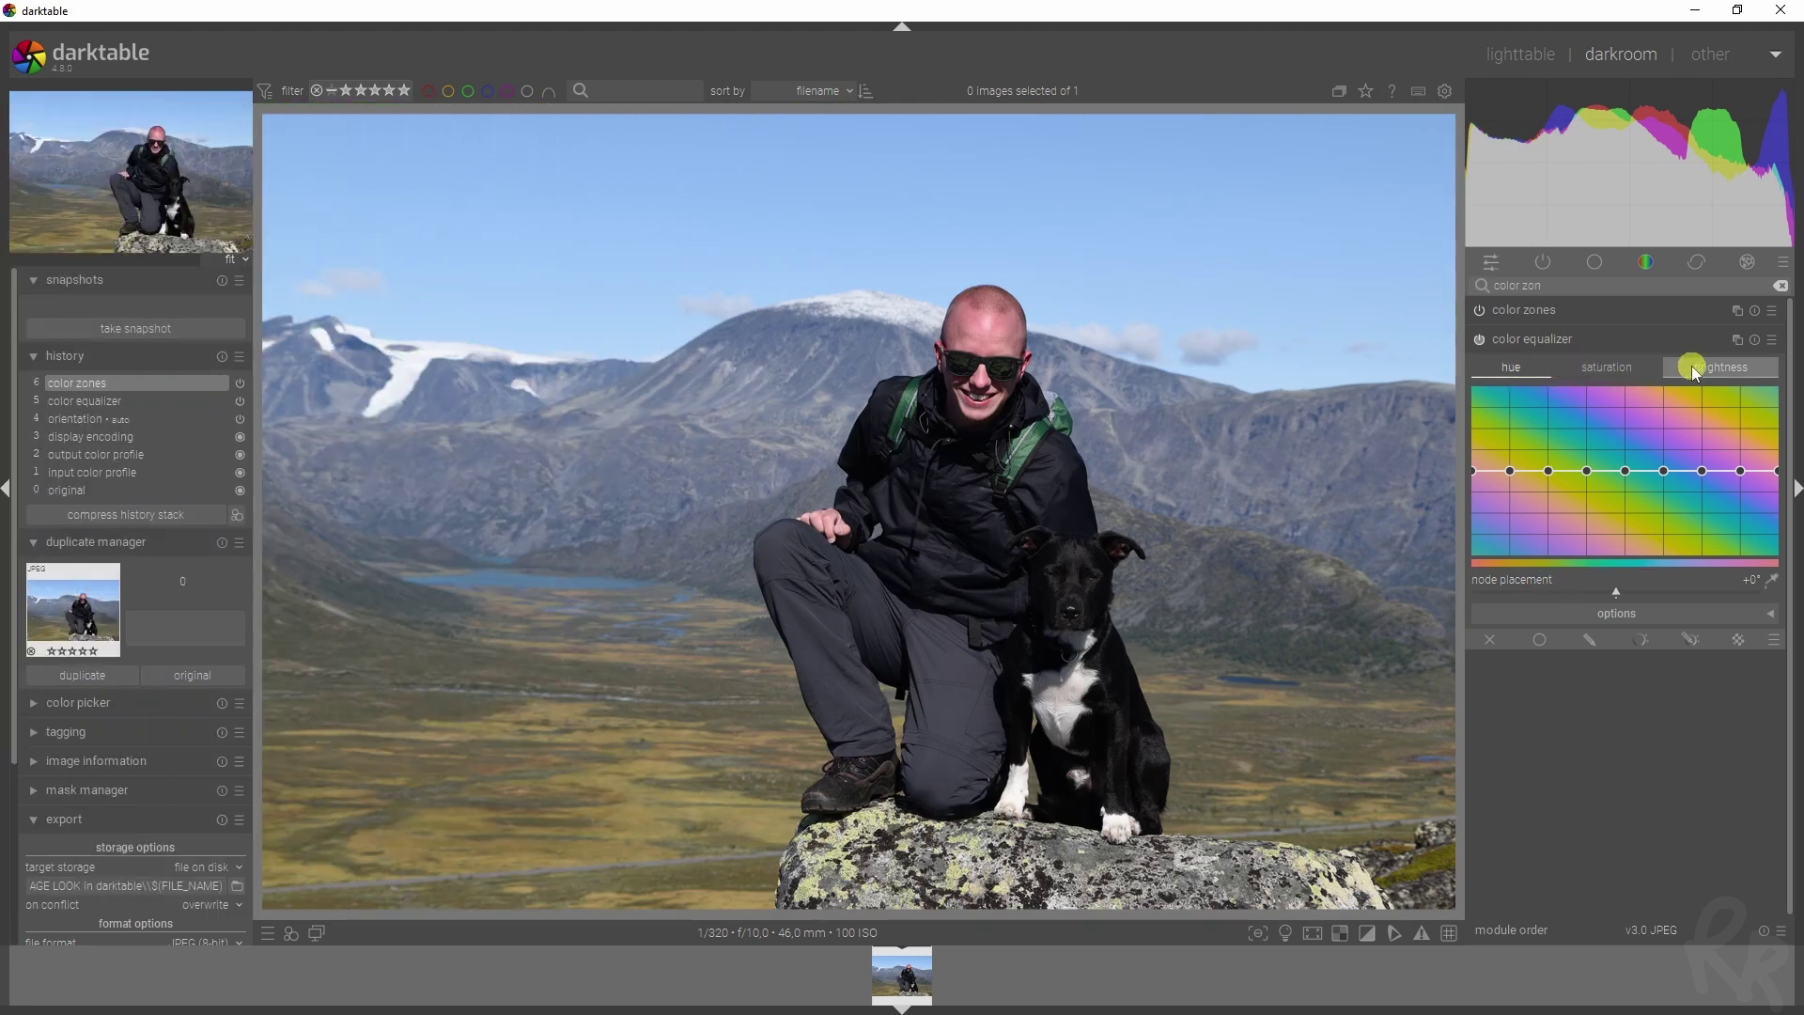
# Preview the saturation and brightness curves, return to hue, and activate the node-placement color picker
pyautogui.click(1612, 371)
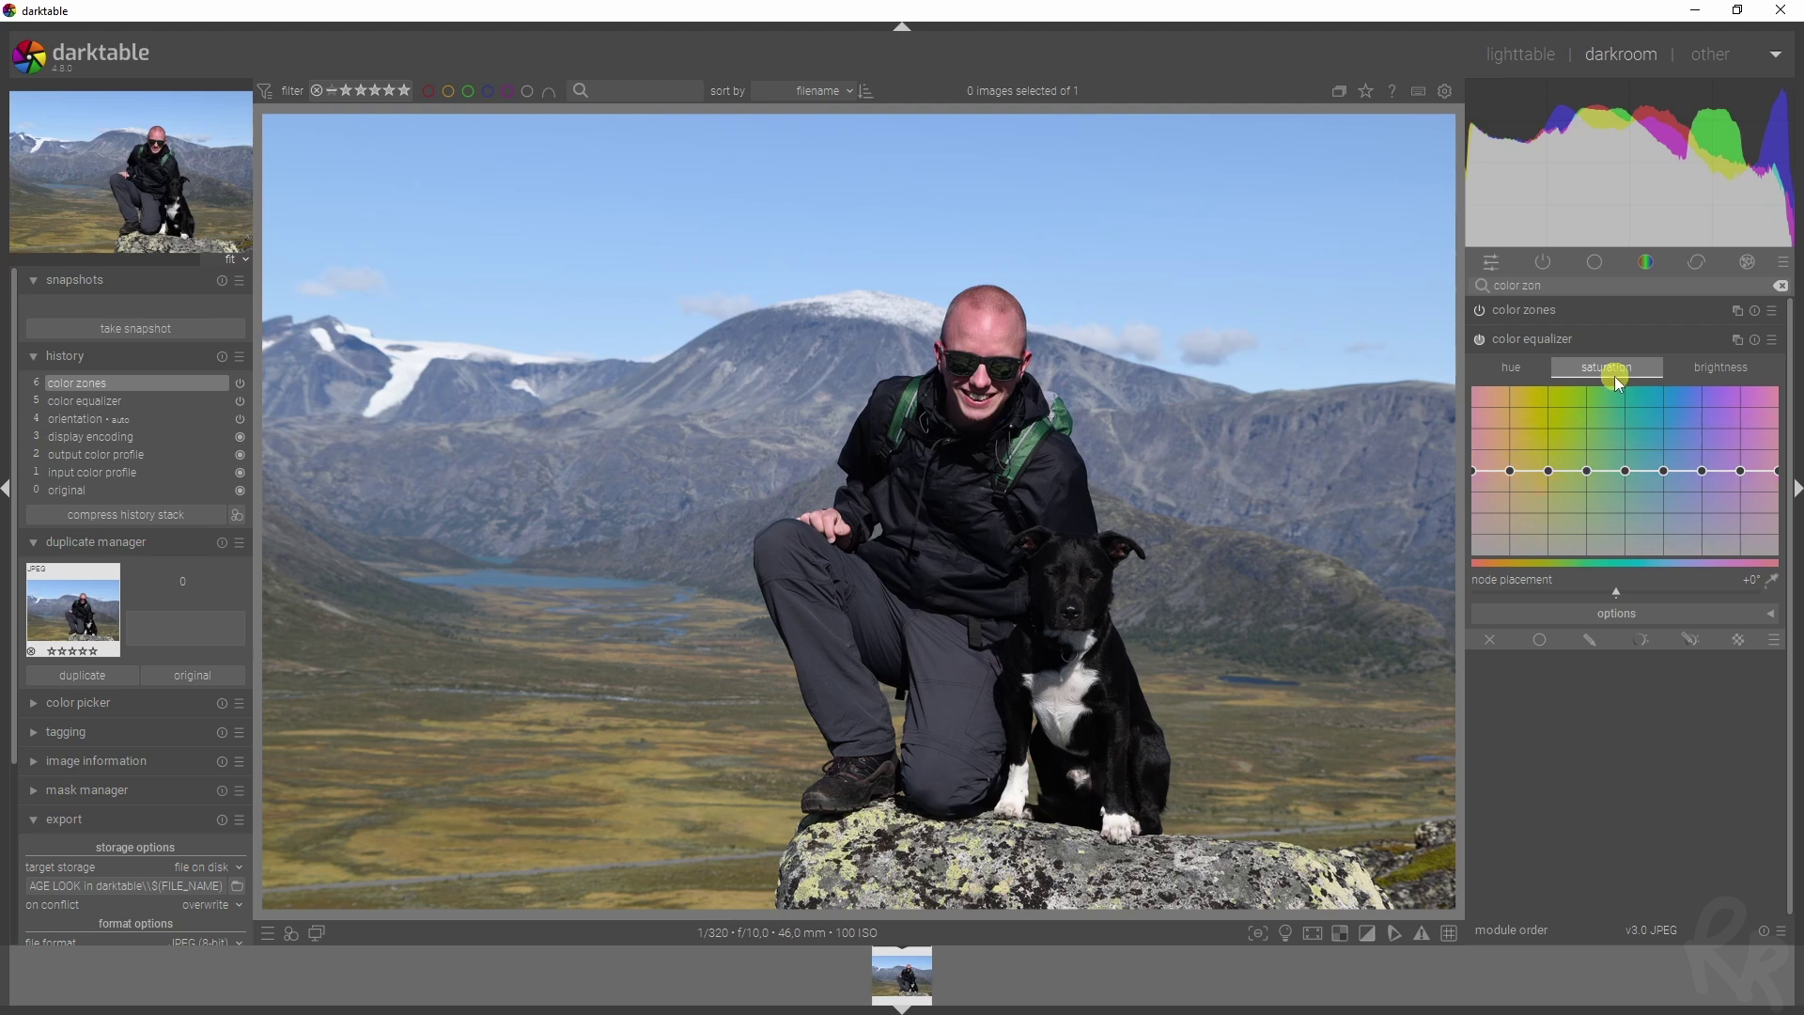
pyautogui.click(1720, 368)
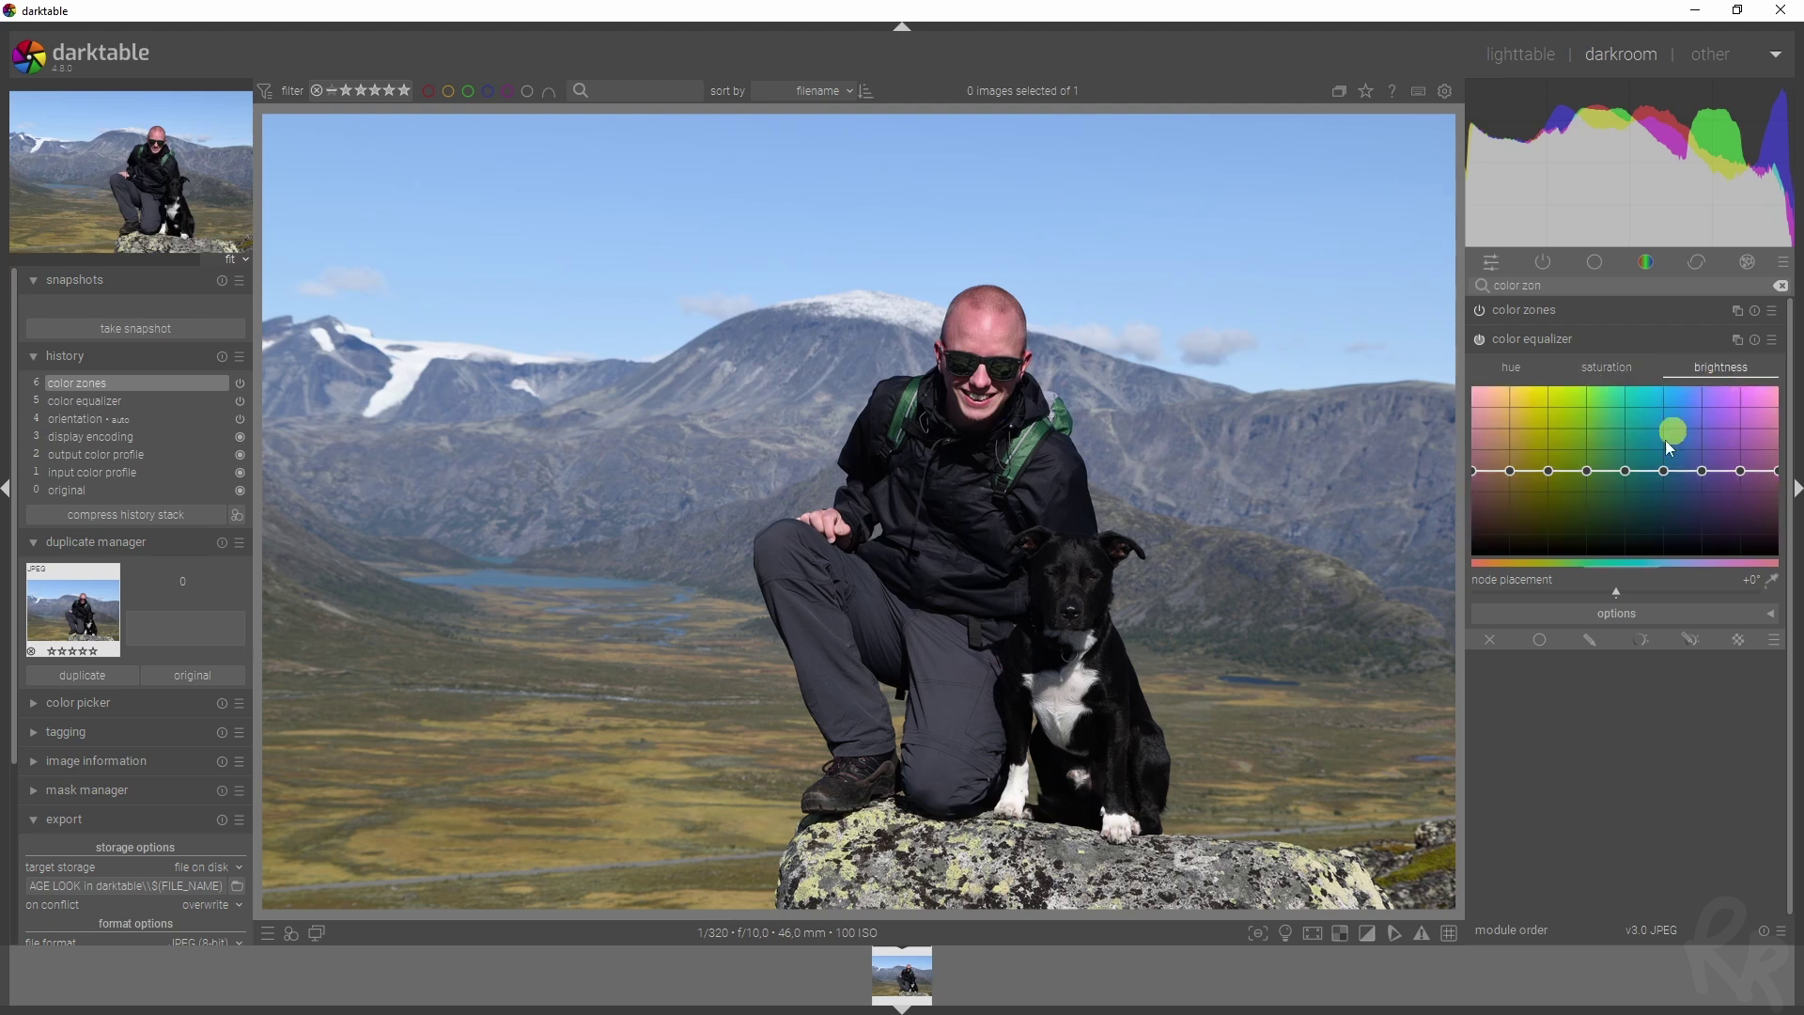
pyautogui.click(1517, 365)
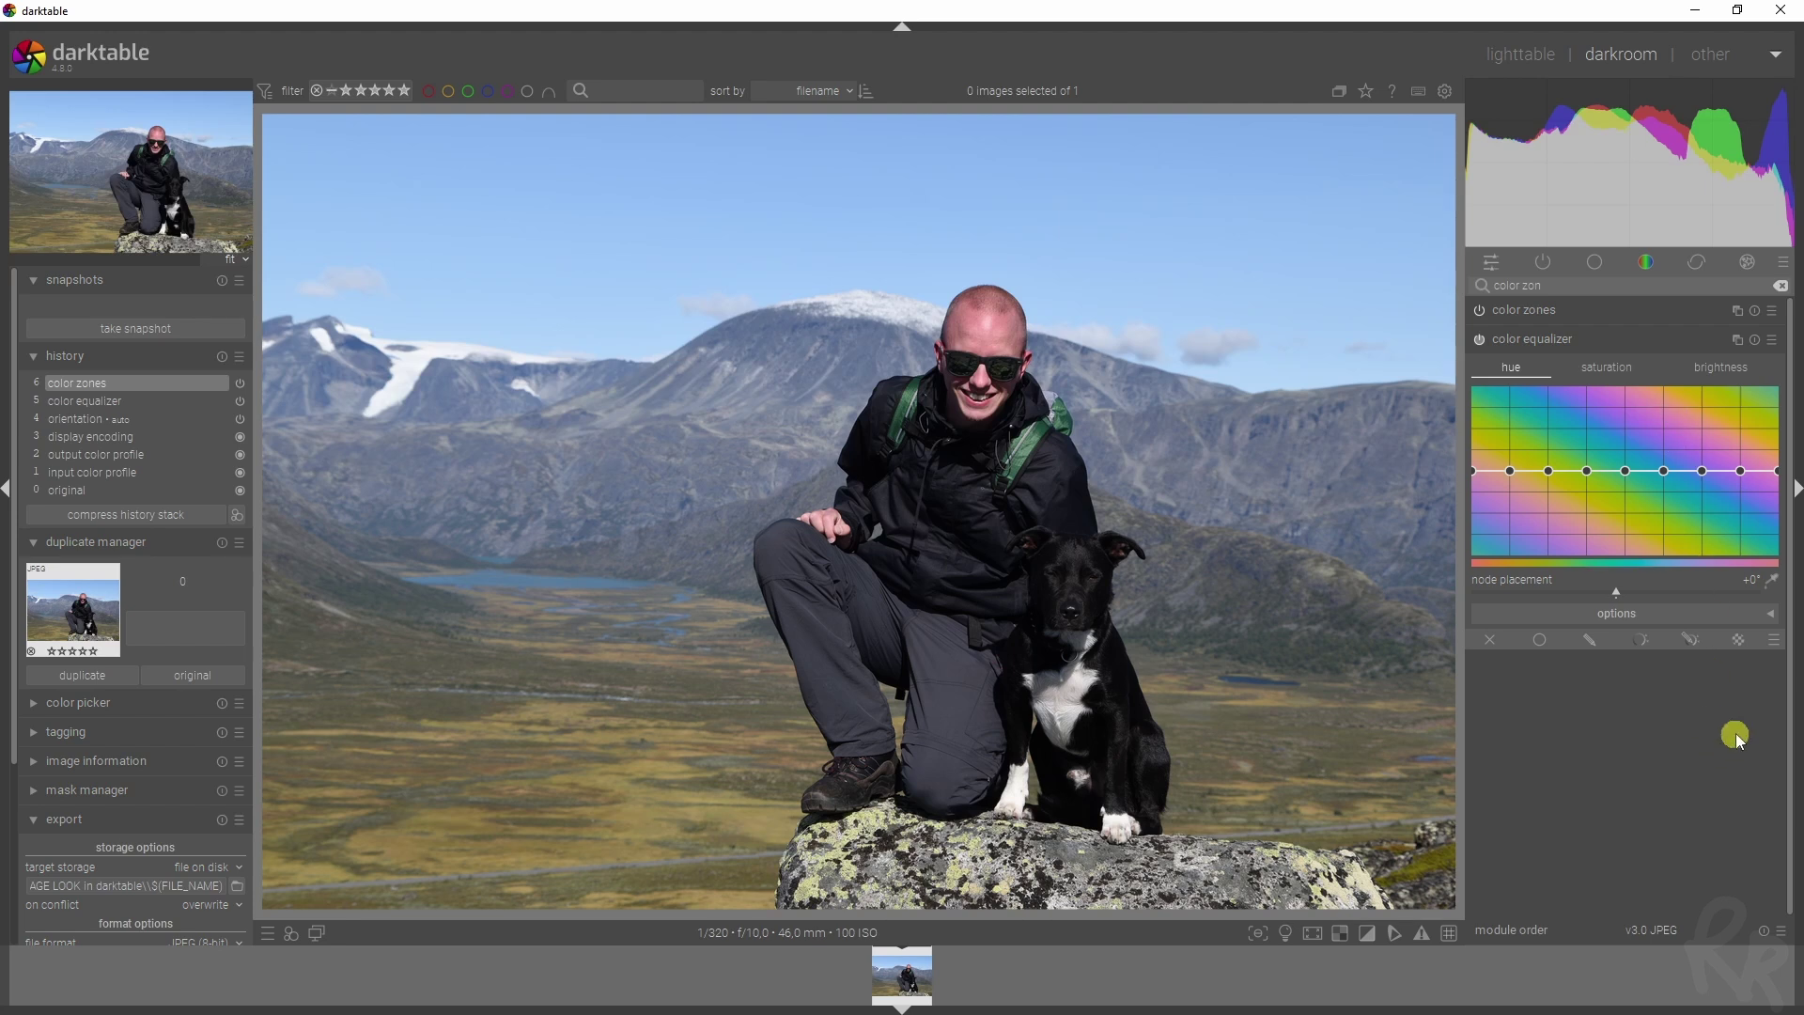
pyautogui.click(1774, 582)
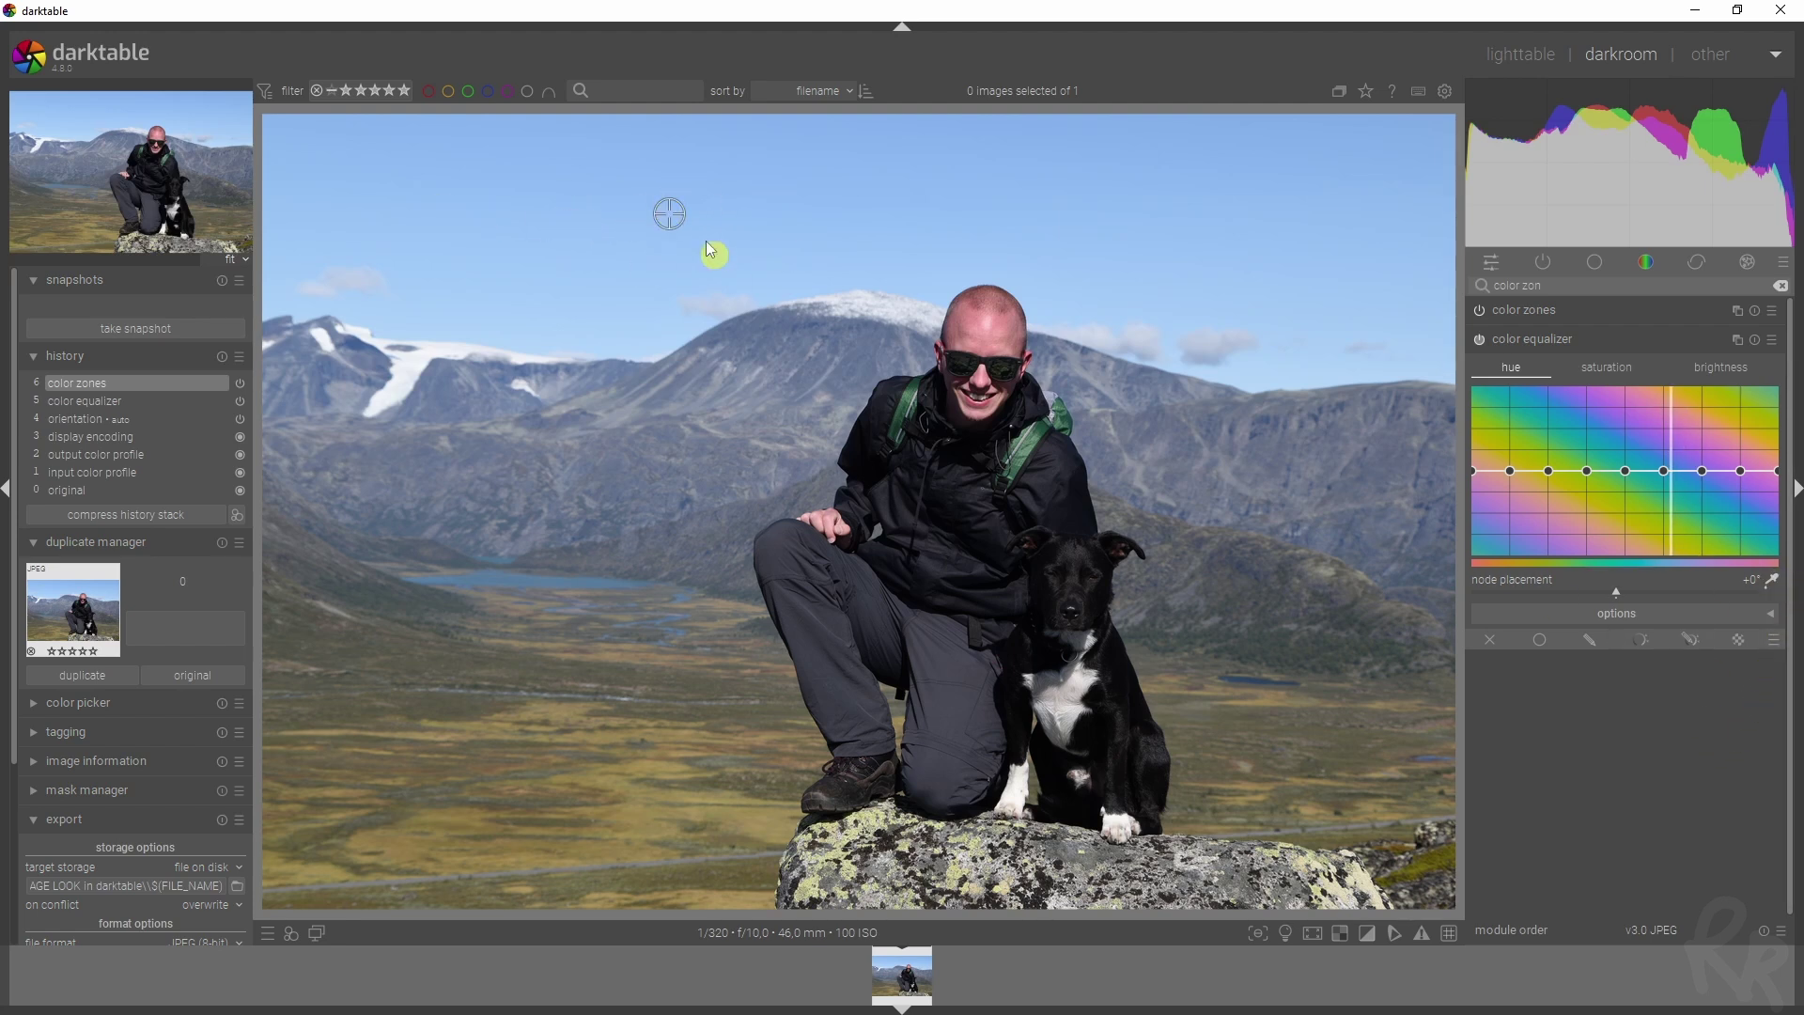
# Area-sample a small blue-sky patch above the man and offset node placement to about -5°
pyautogui.rightClick(1771, 584)
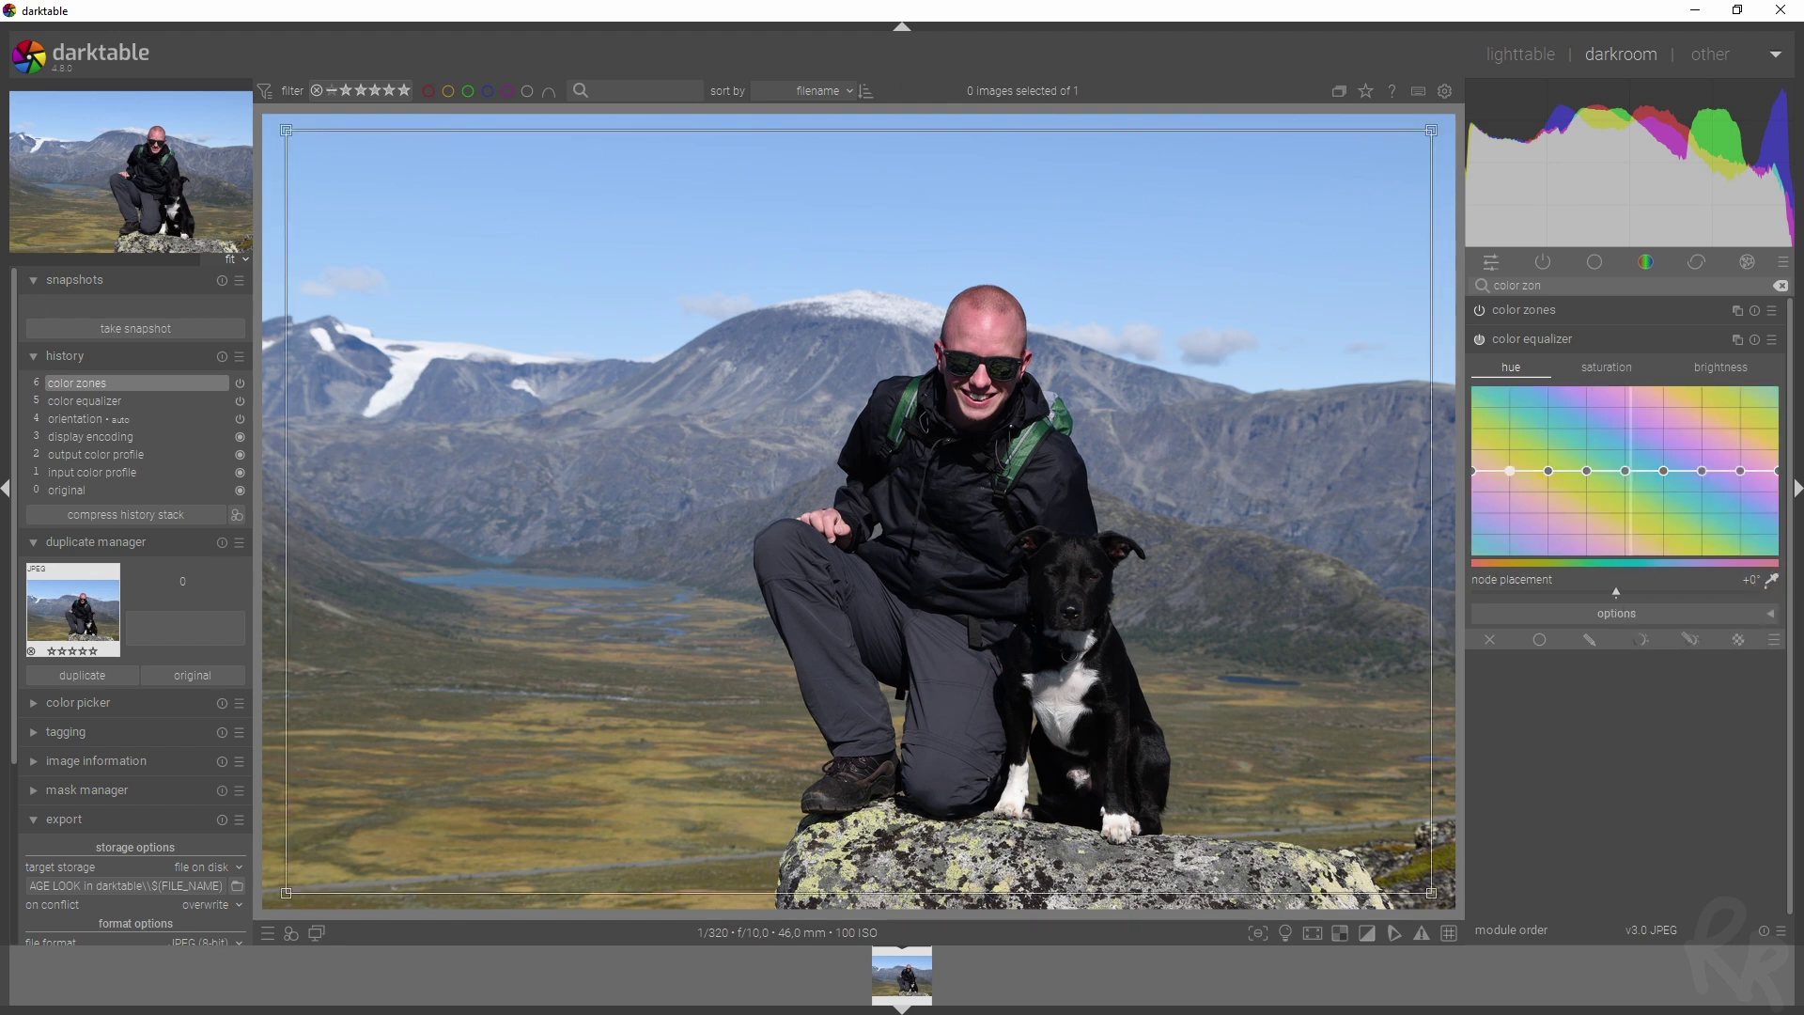
pyautogui.moveTo(286, 893); pyautogui.dragTo(365, 824)
pyautogui.moveTo(700, 449); pyautogui.dragTo(789, 266)
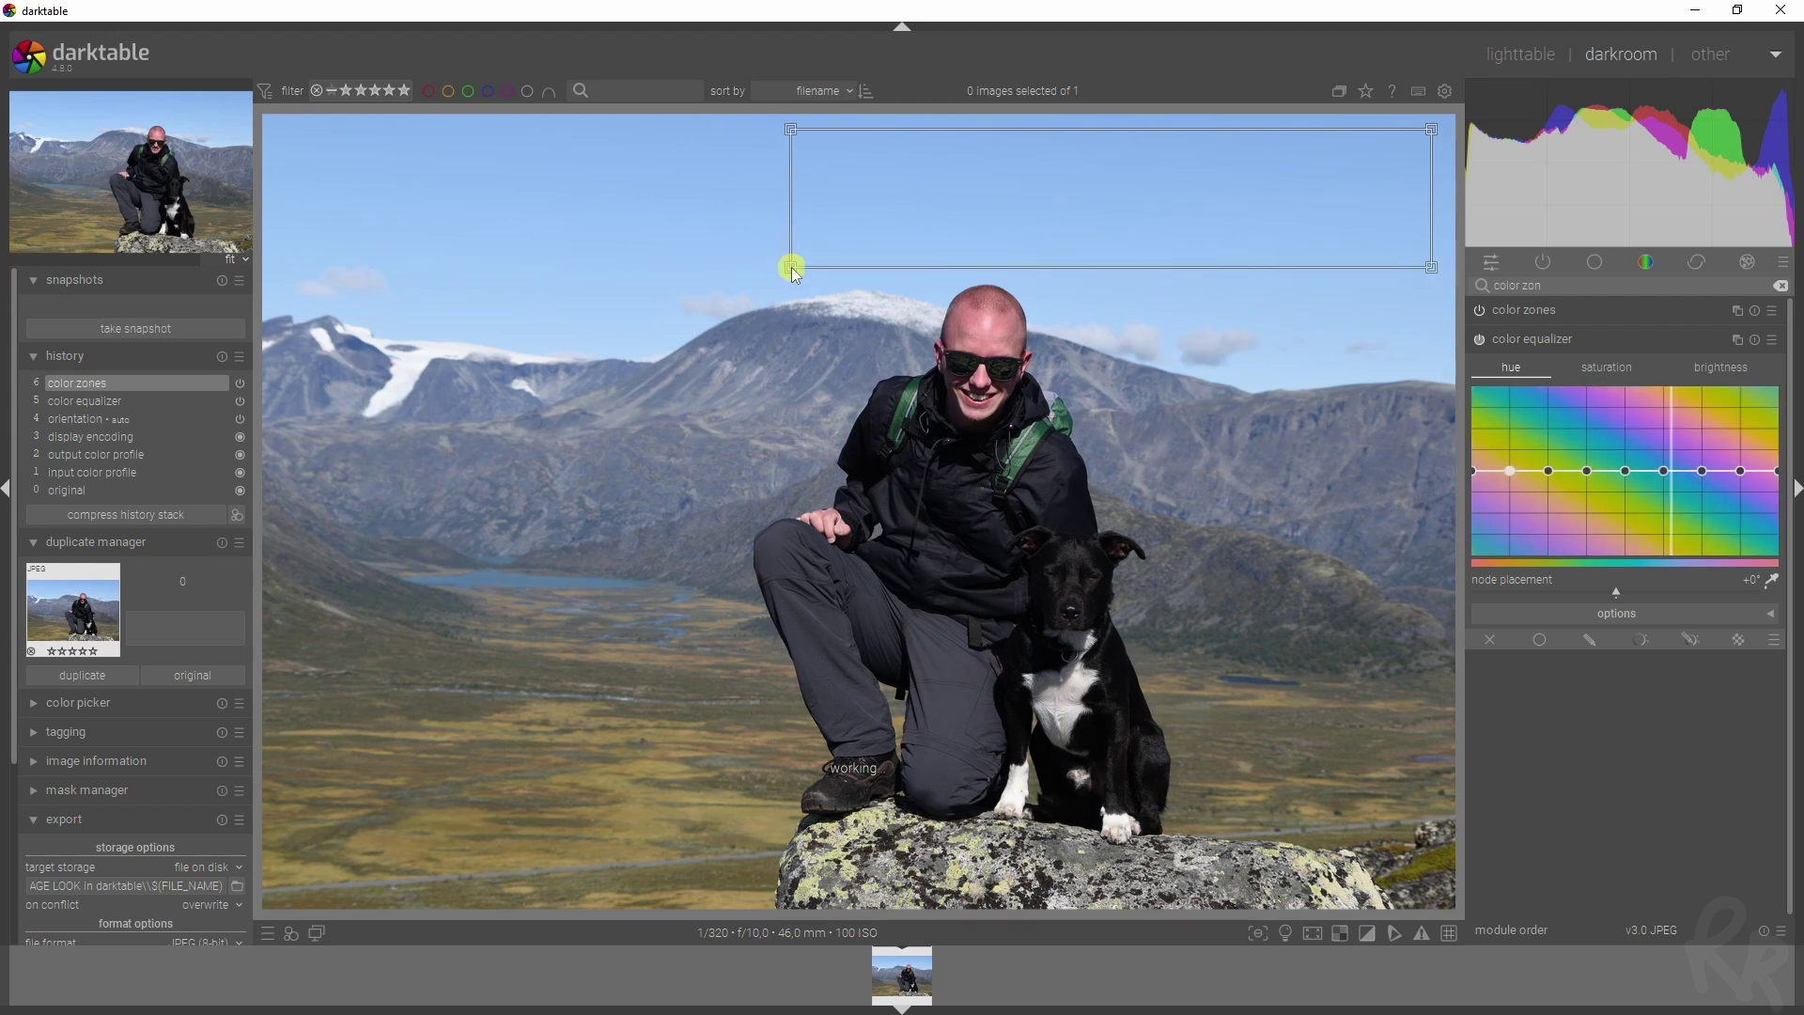
pyautogui.moveTo(1429, 265); pyautogui.dragTo(1147, 238)
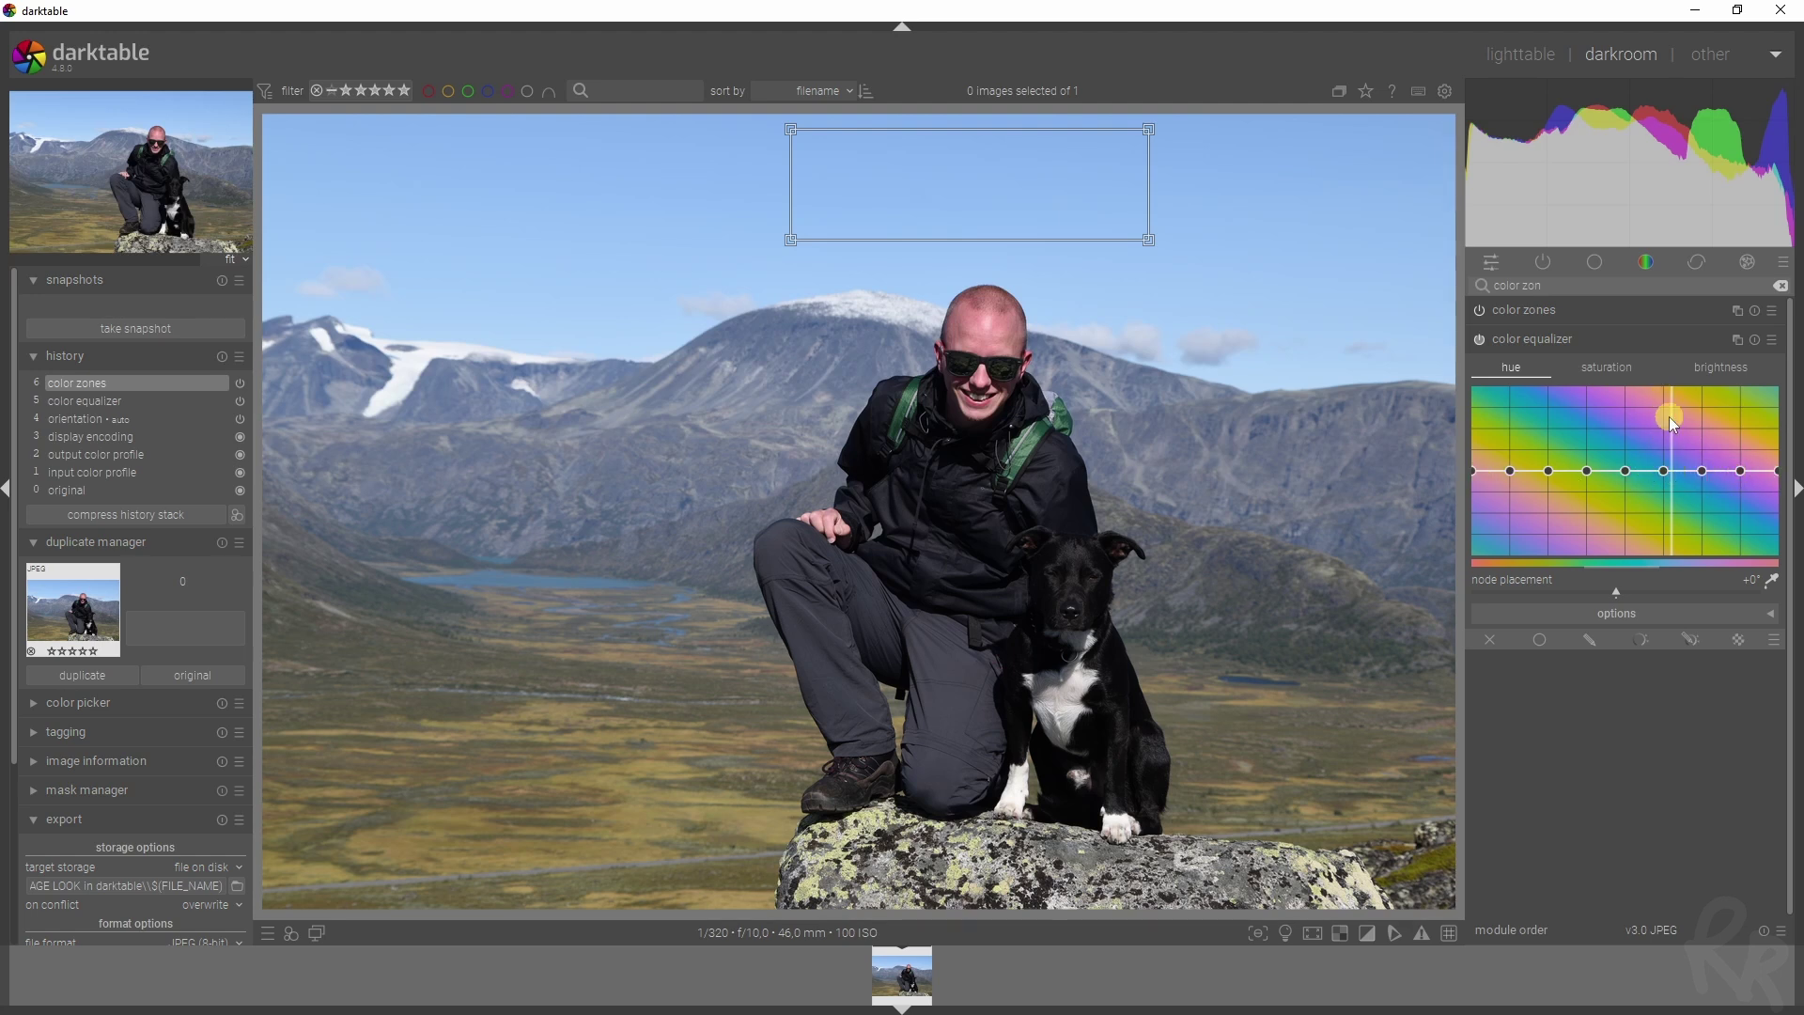
pyautogui.moveTo(1616, 590); pyautogui.dragTo(1672, 592)
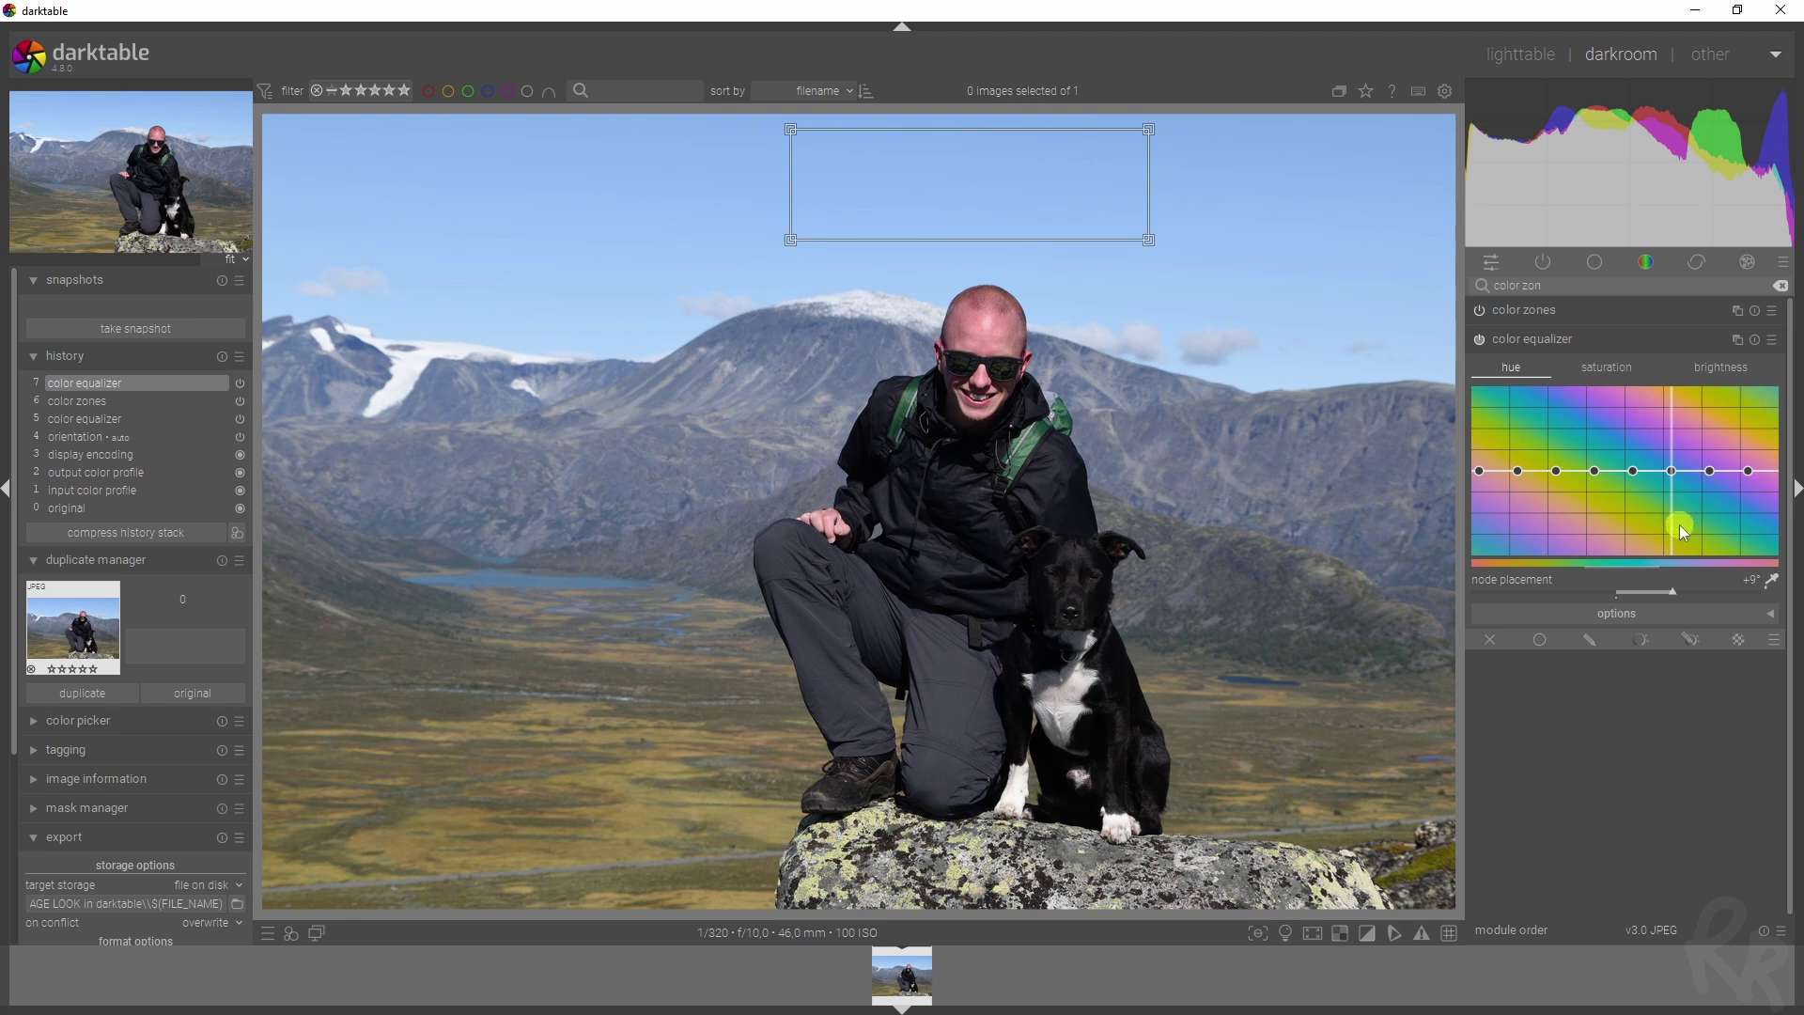
# Raise the sky-hue node for a magenta sky, then pull it down into a dip for green
pyautogui.moveTo(1674, 466); pyautogui.dragTo(1675, 439)
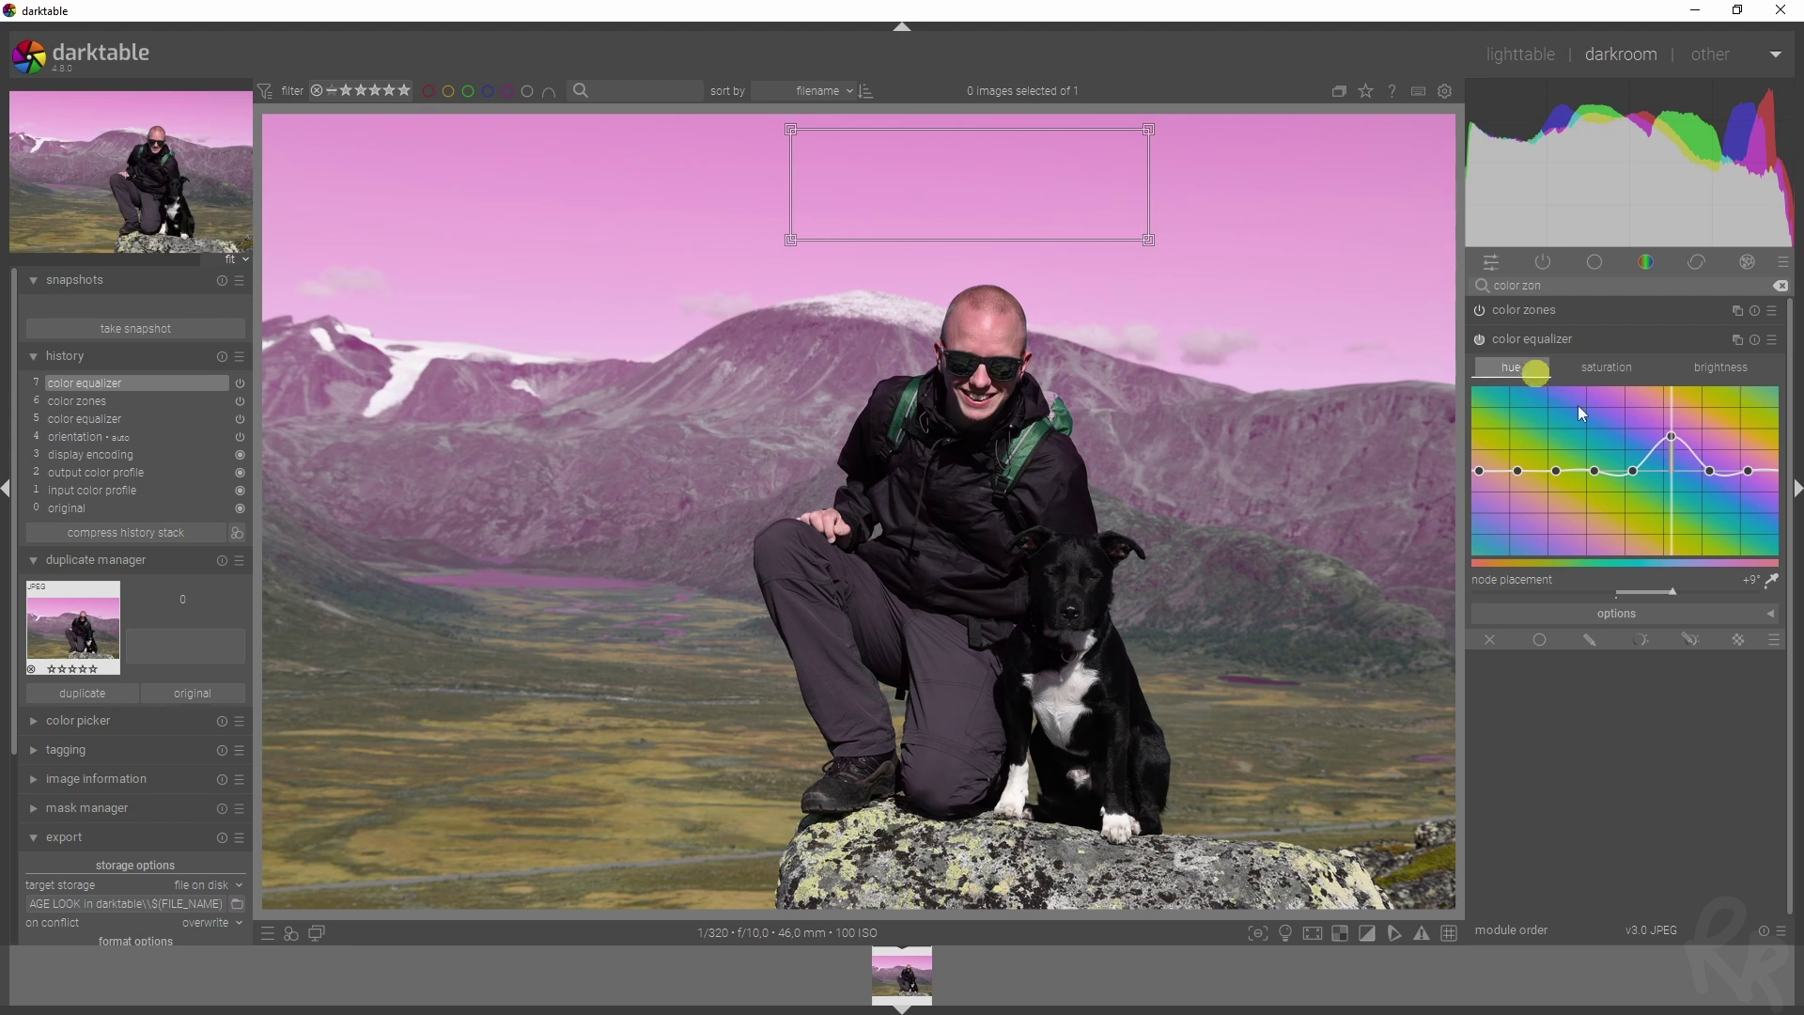
pyautogui.moveTo(1678, 447); pyautogui.dragTo(1676, 522)
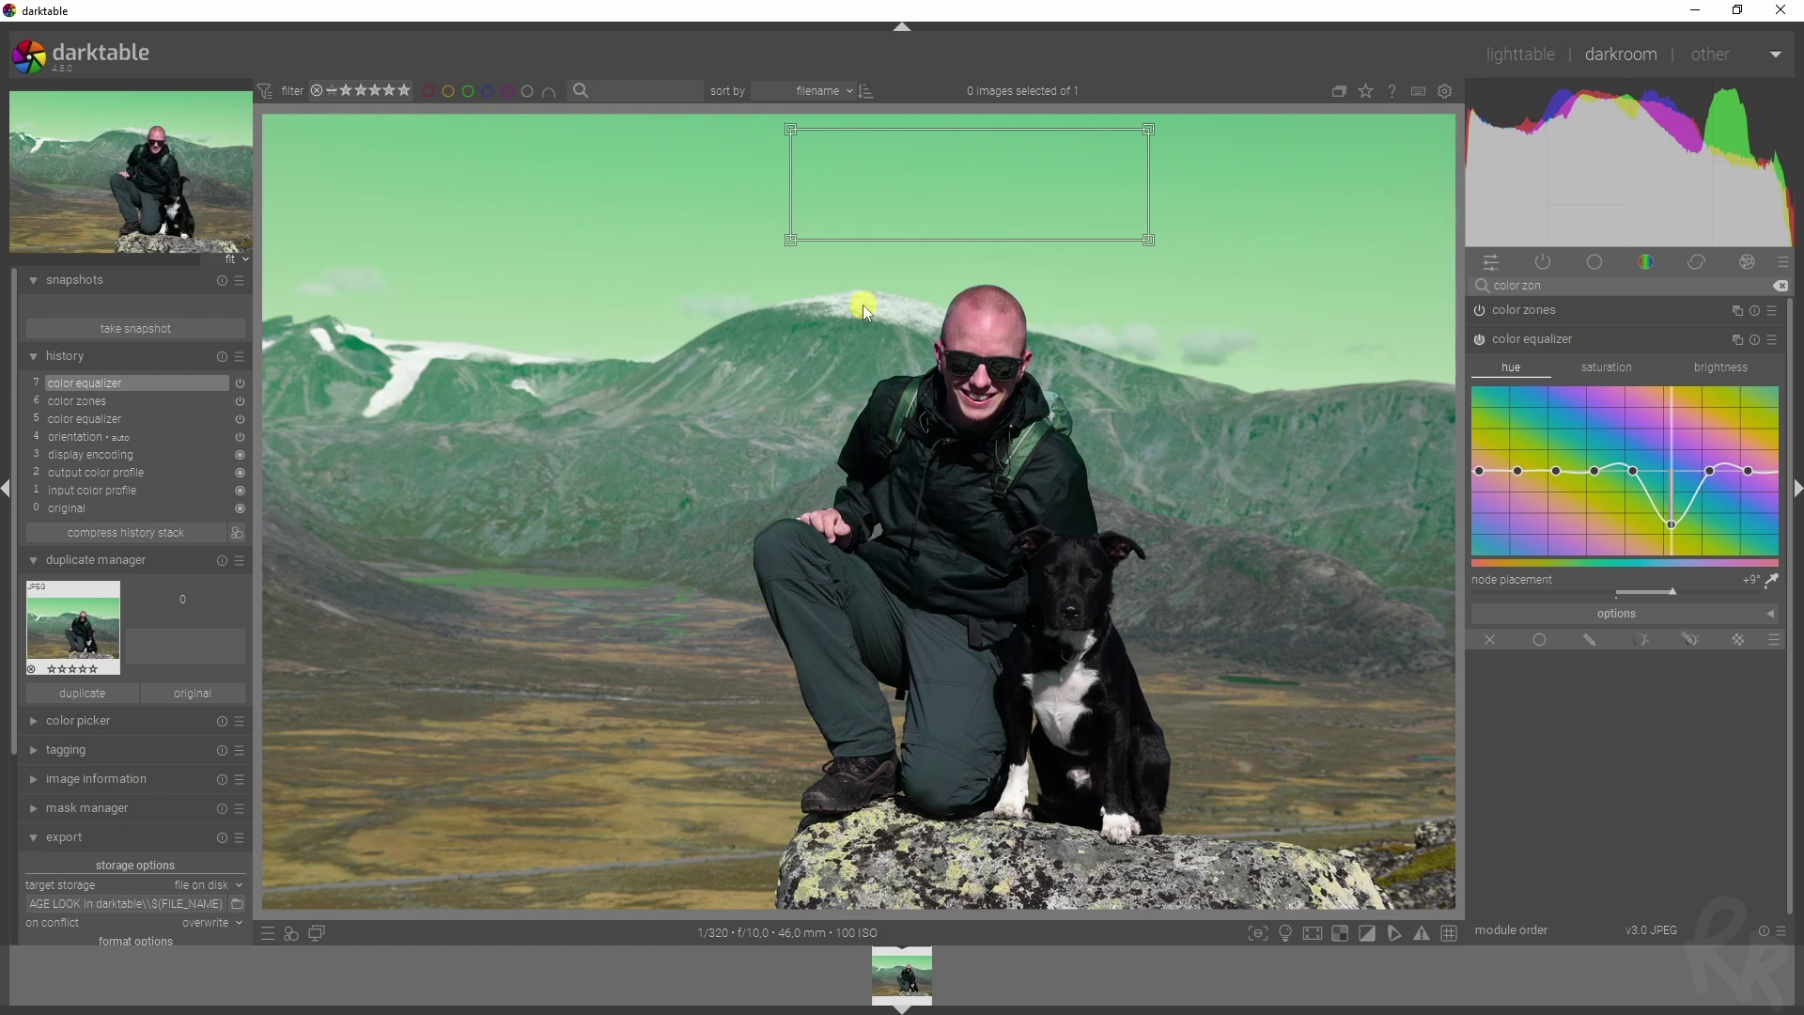
# Boost saturation and brightness at the sky's blue hue, then reset the color equalizer
pyautogui.click(1594, 366)
pyautogui.moveTo(1676, 474); pyautogui.dragTo(1678, 430)
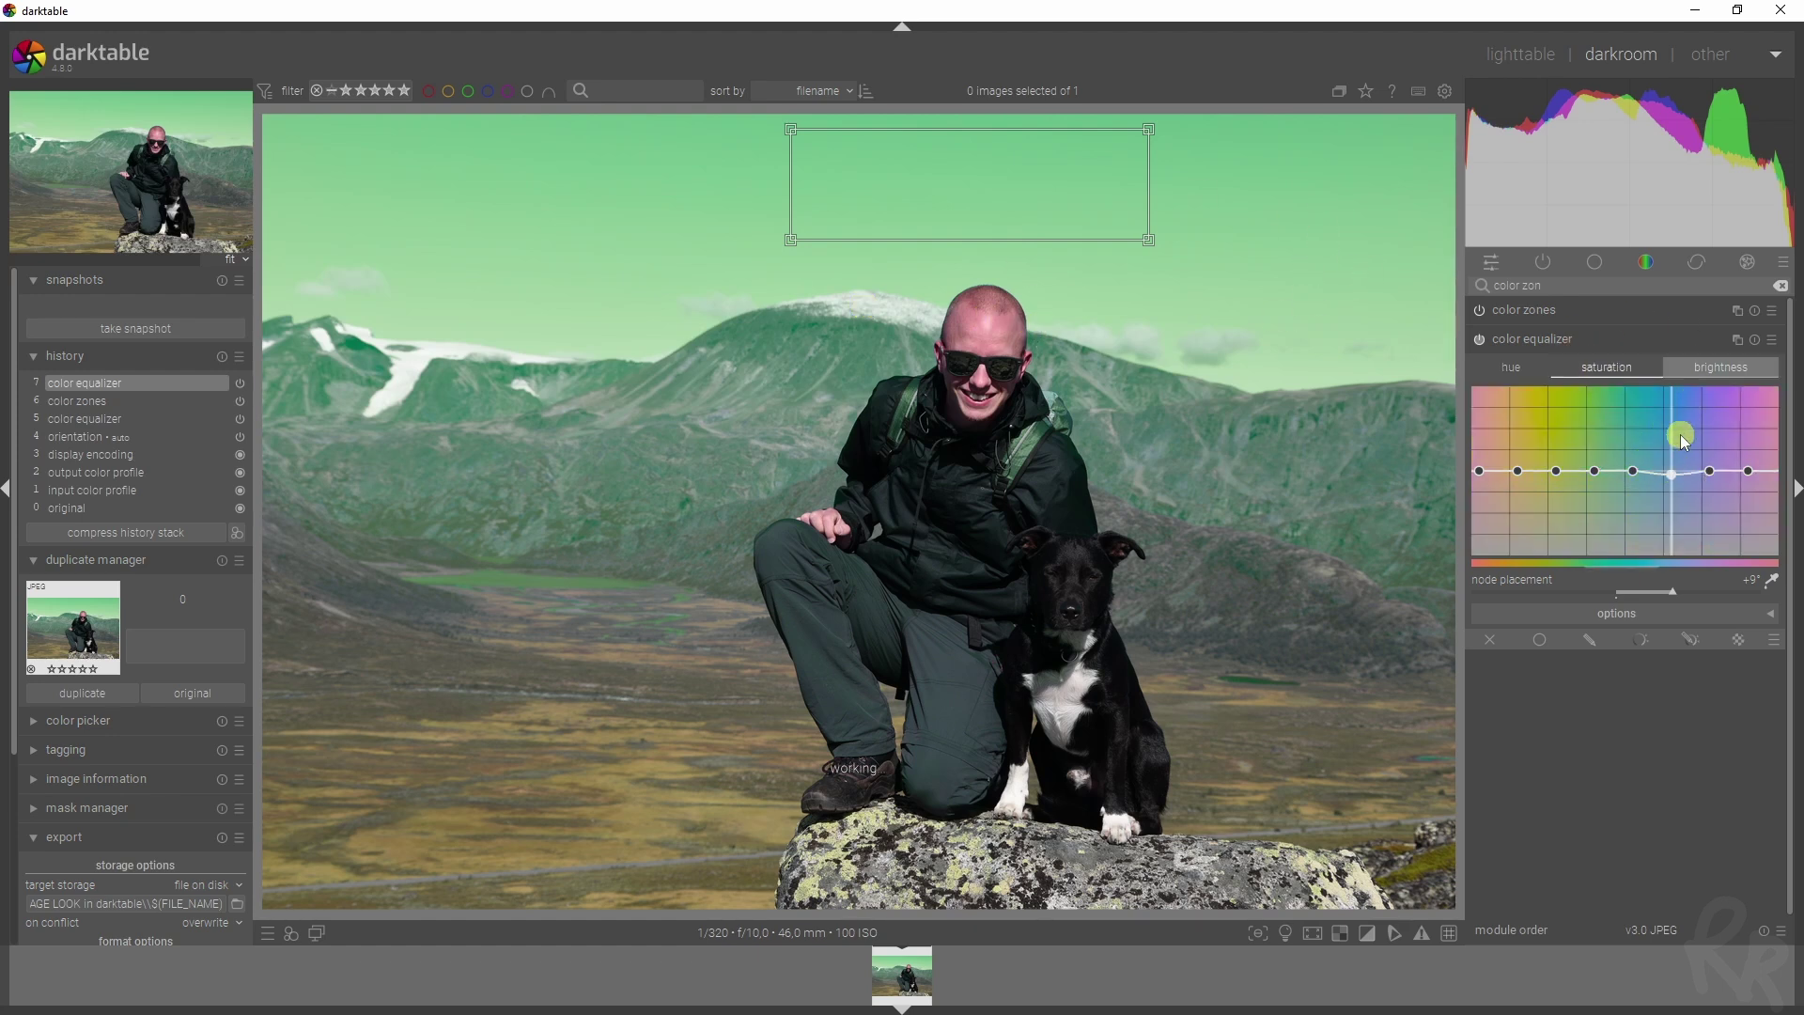
pyautogui.click(1718, 376)
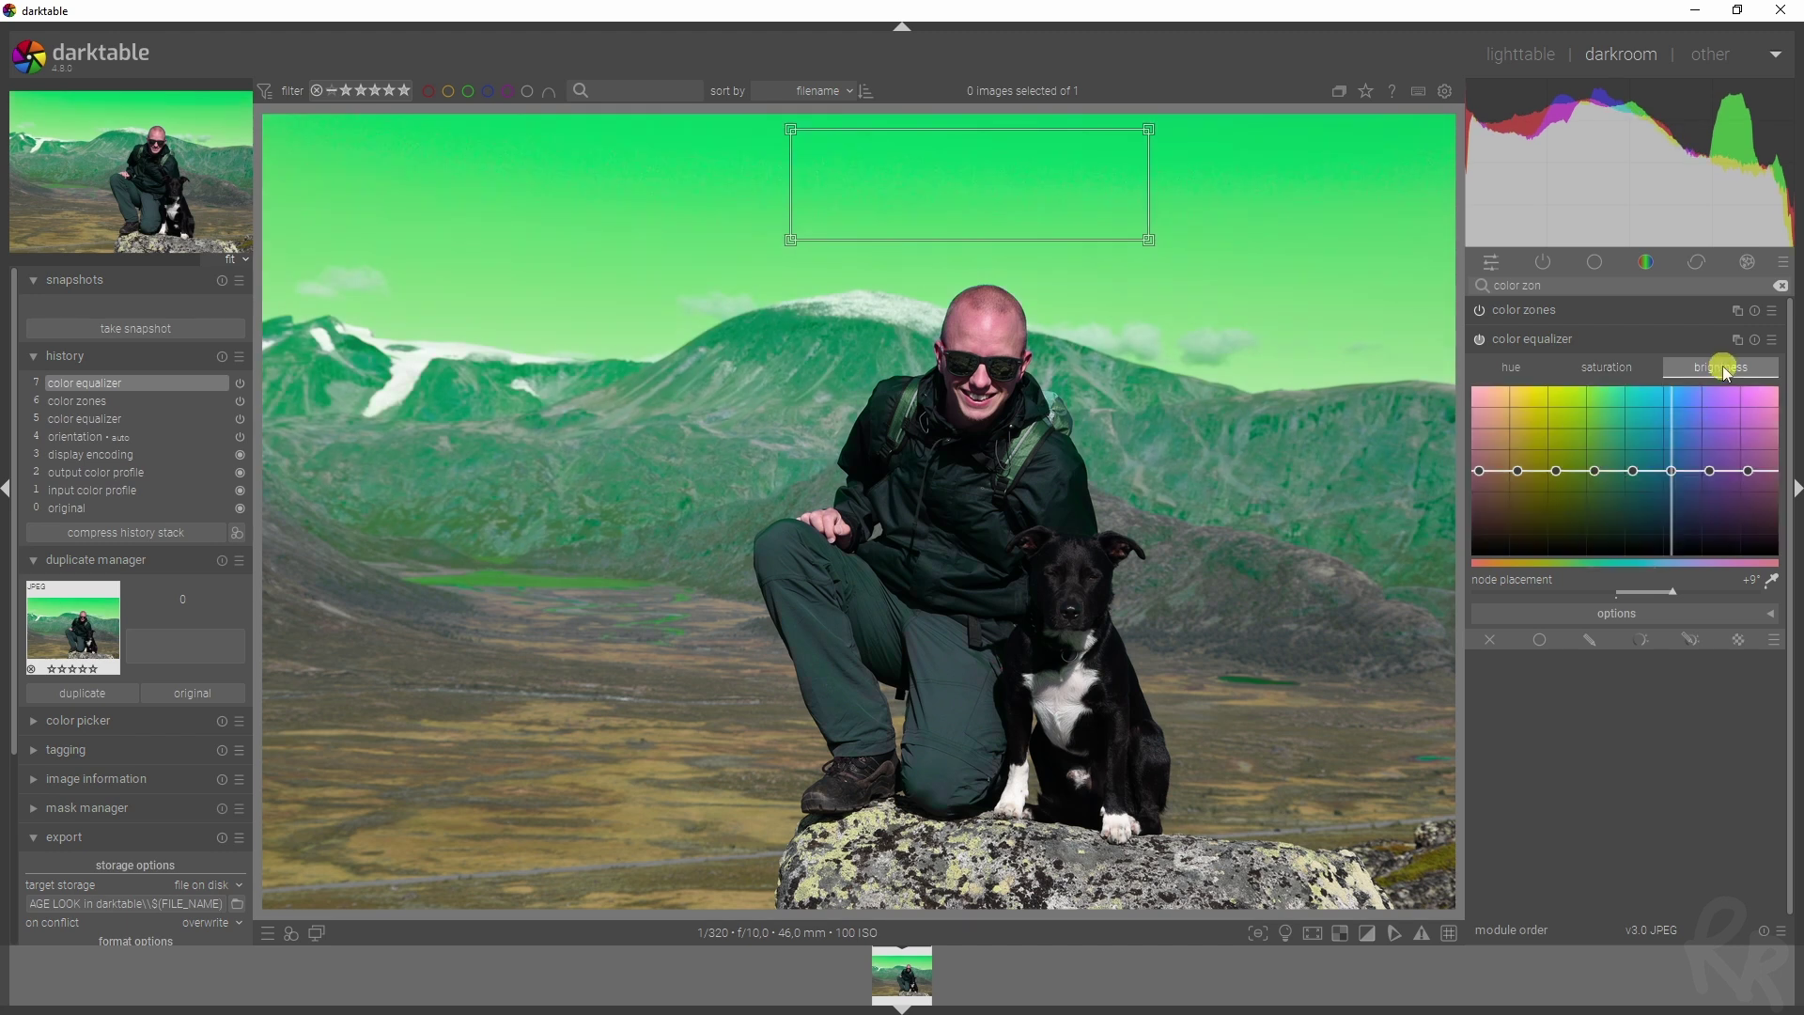
pyautogui.moveTo(1672, 470); pyautogui.dragTo(1678, 445)
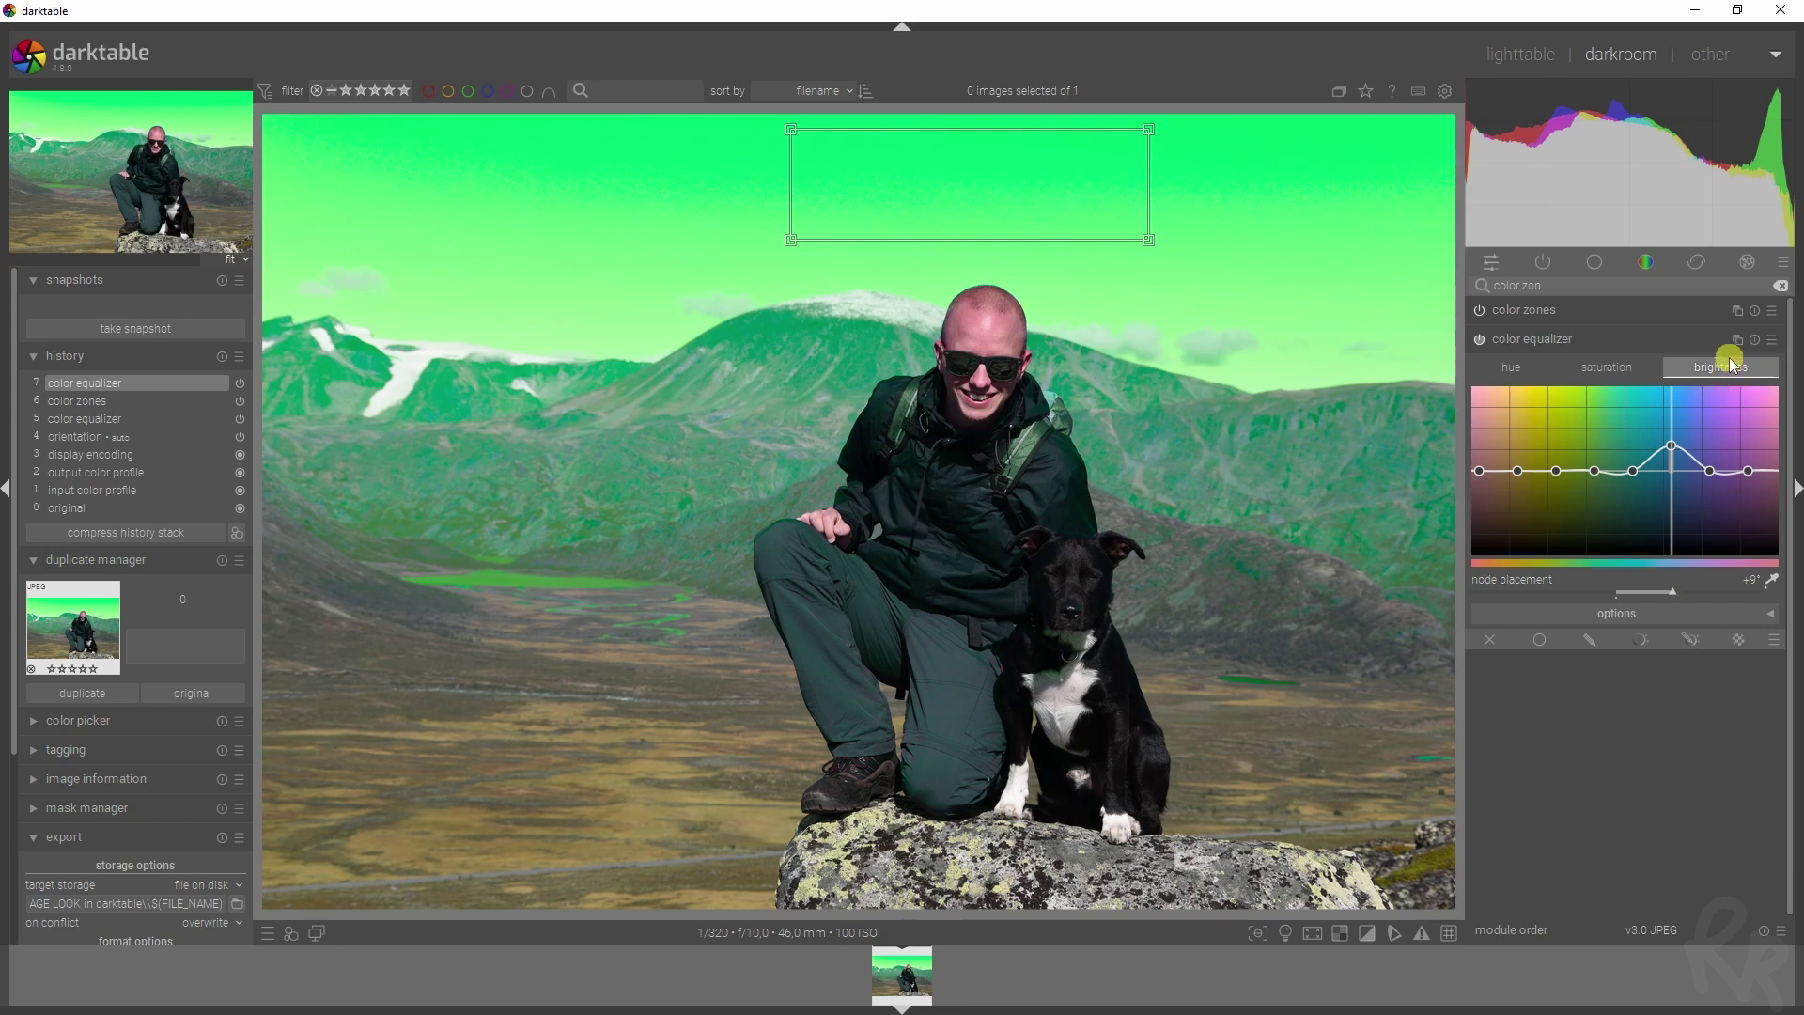
pyautogui.click(1753, 340)
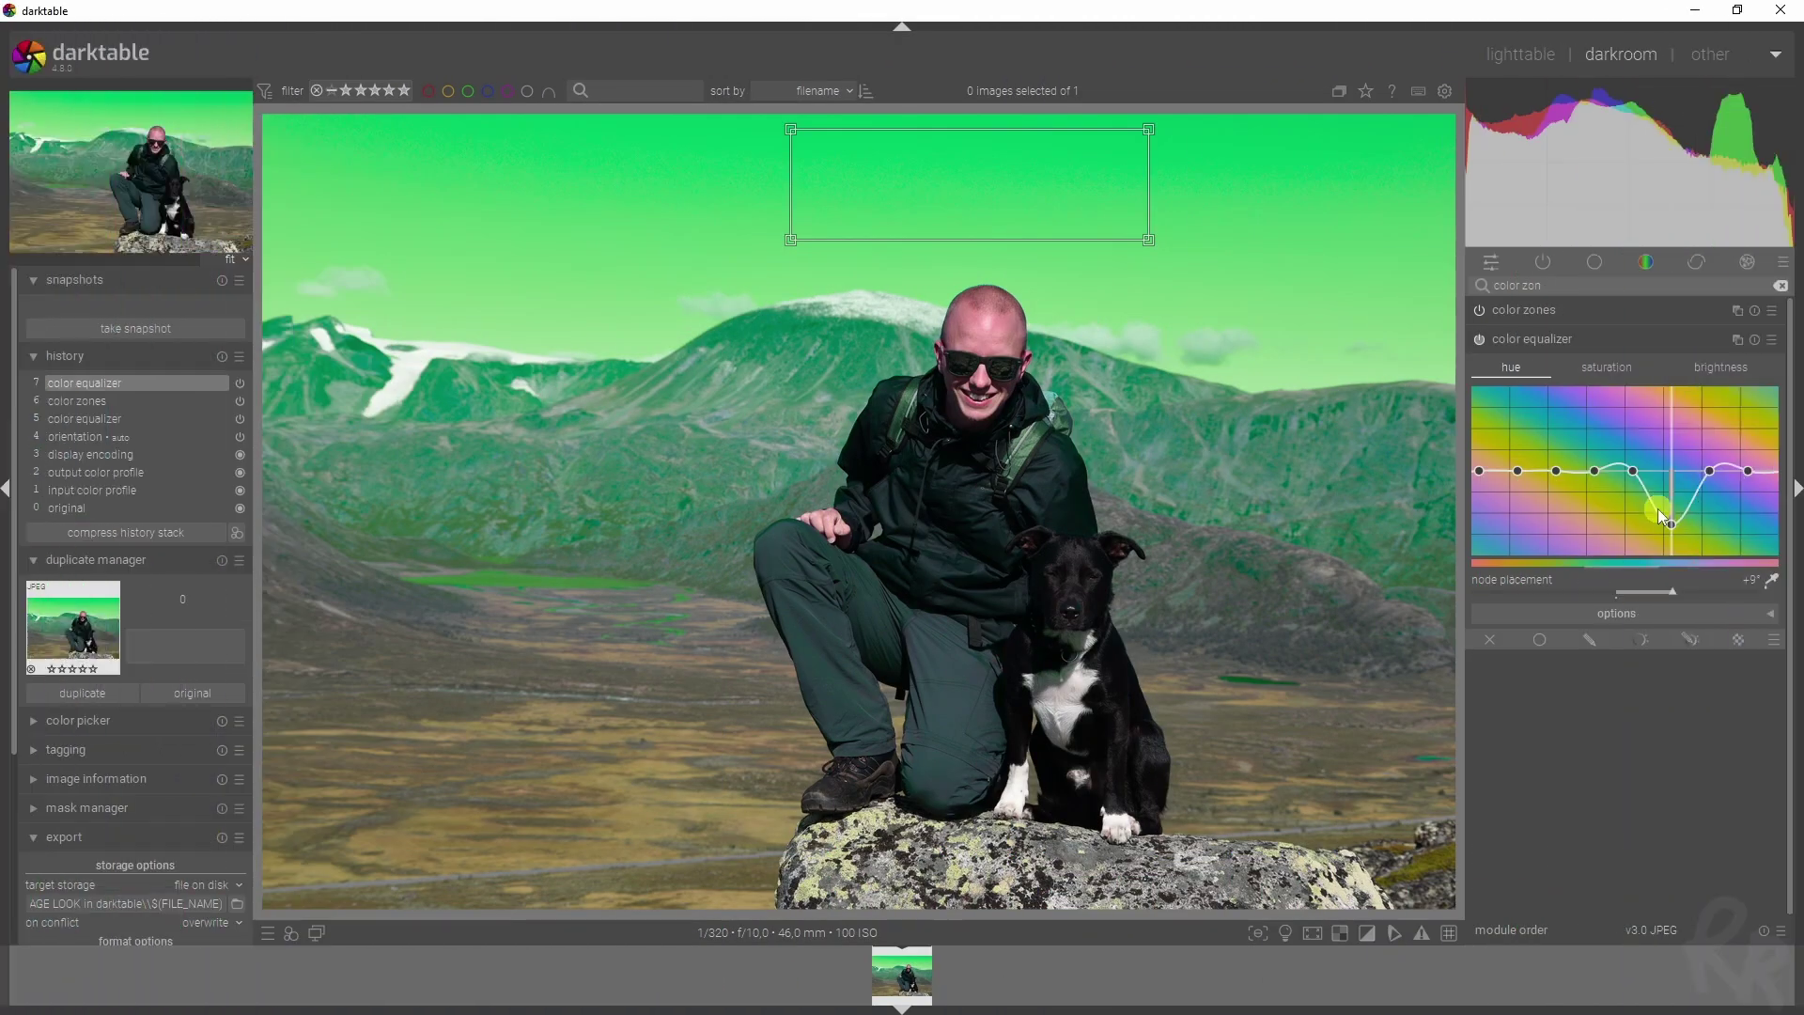
# Raise the saturation curve slightly at the sky's blue hue
pyautogui.click(1636, 370)
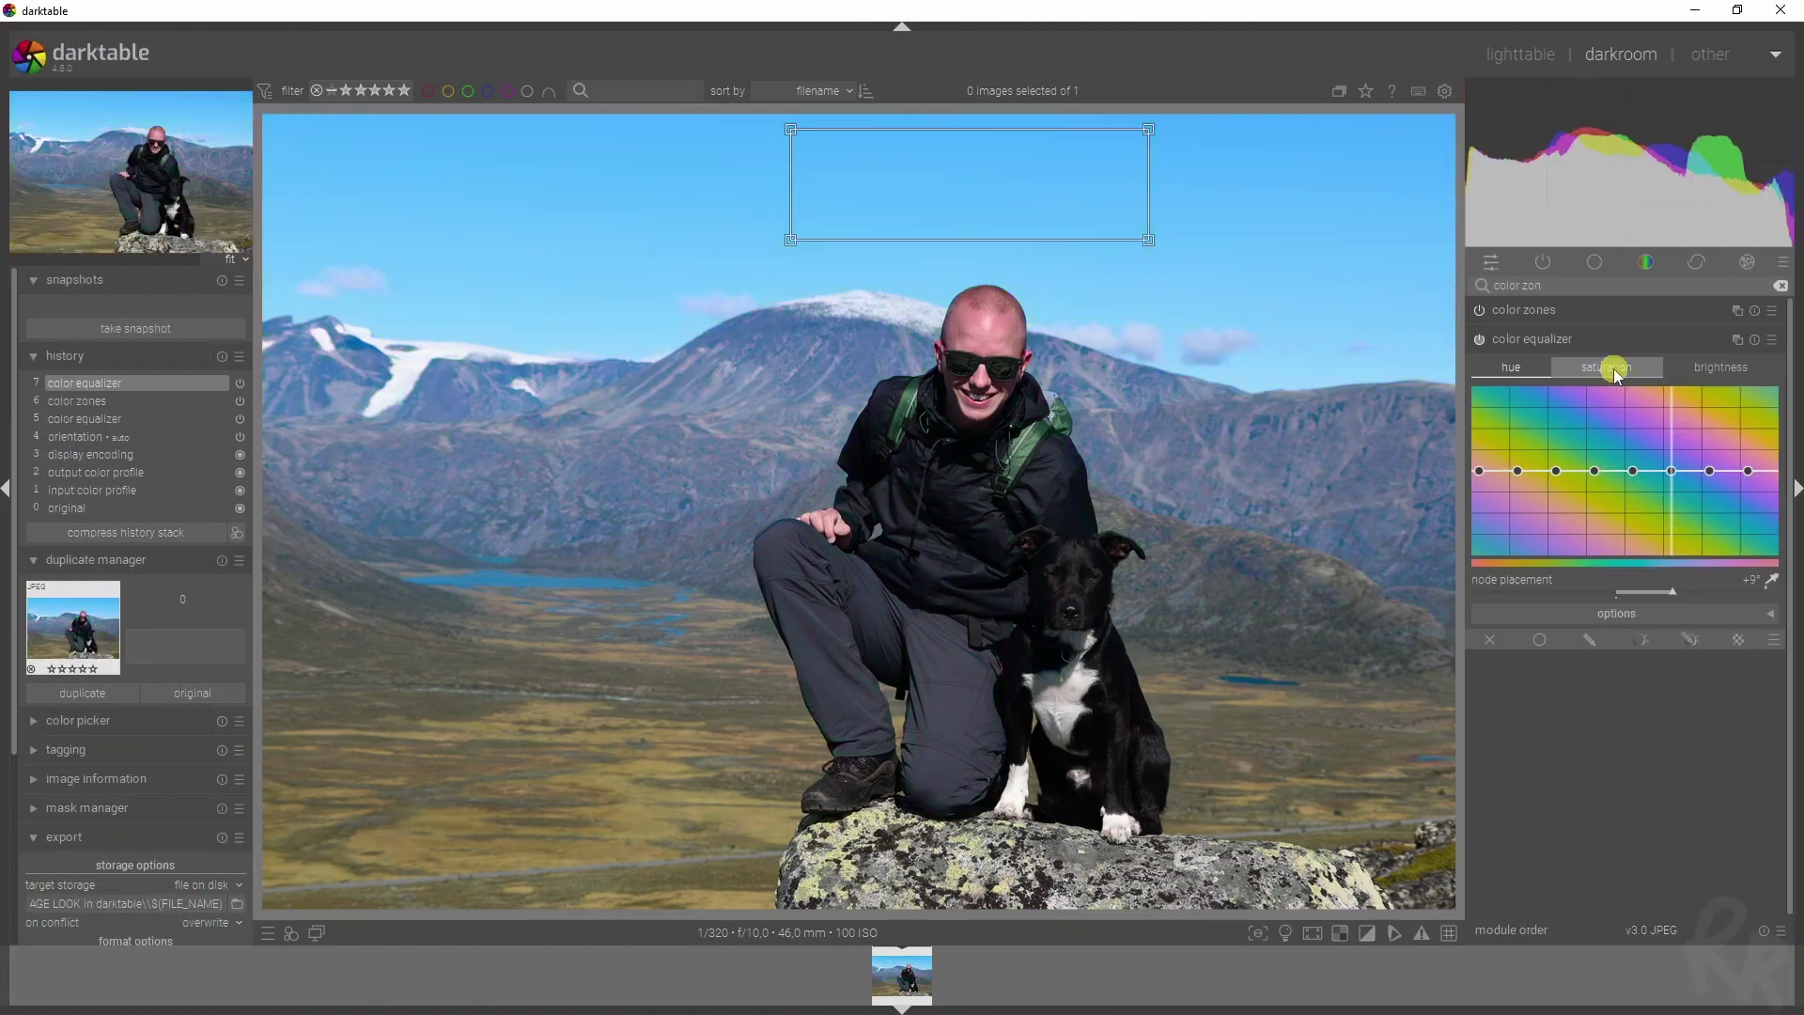
pyautogui.moveTo(1671, 470)
pyautogui.mouseDown()
pyautogui.moveTo(1678, 543)
pyautogui.moveTo(1684, 460)
pyautogui.mouseUp()
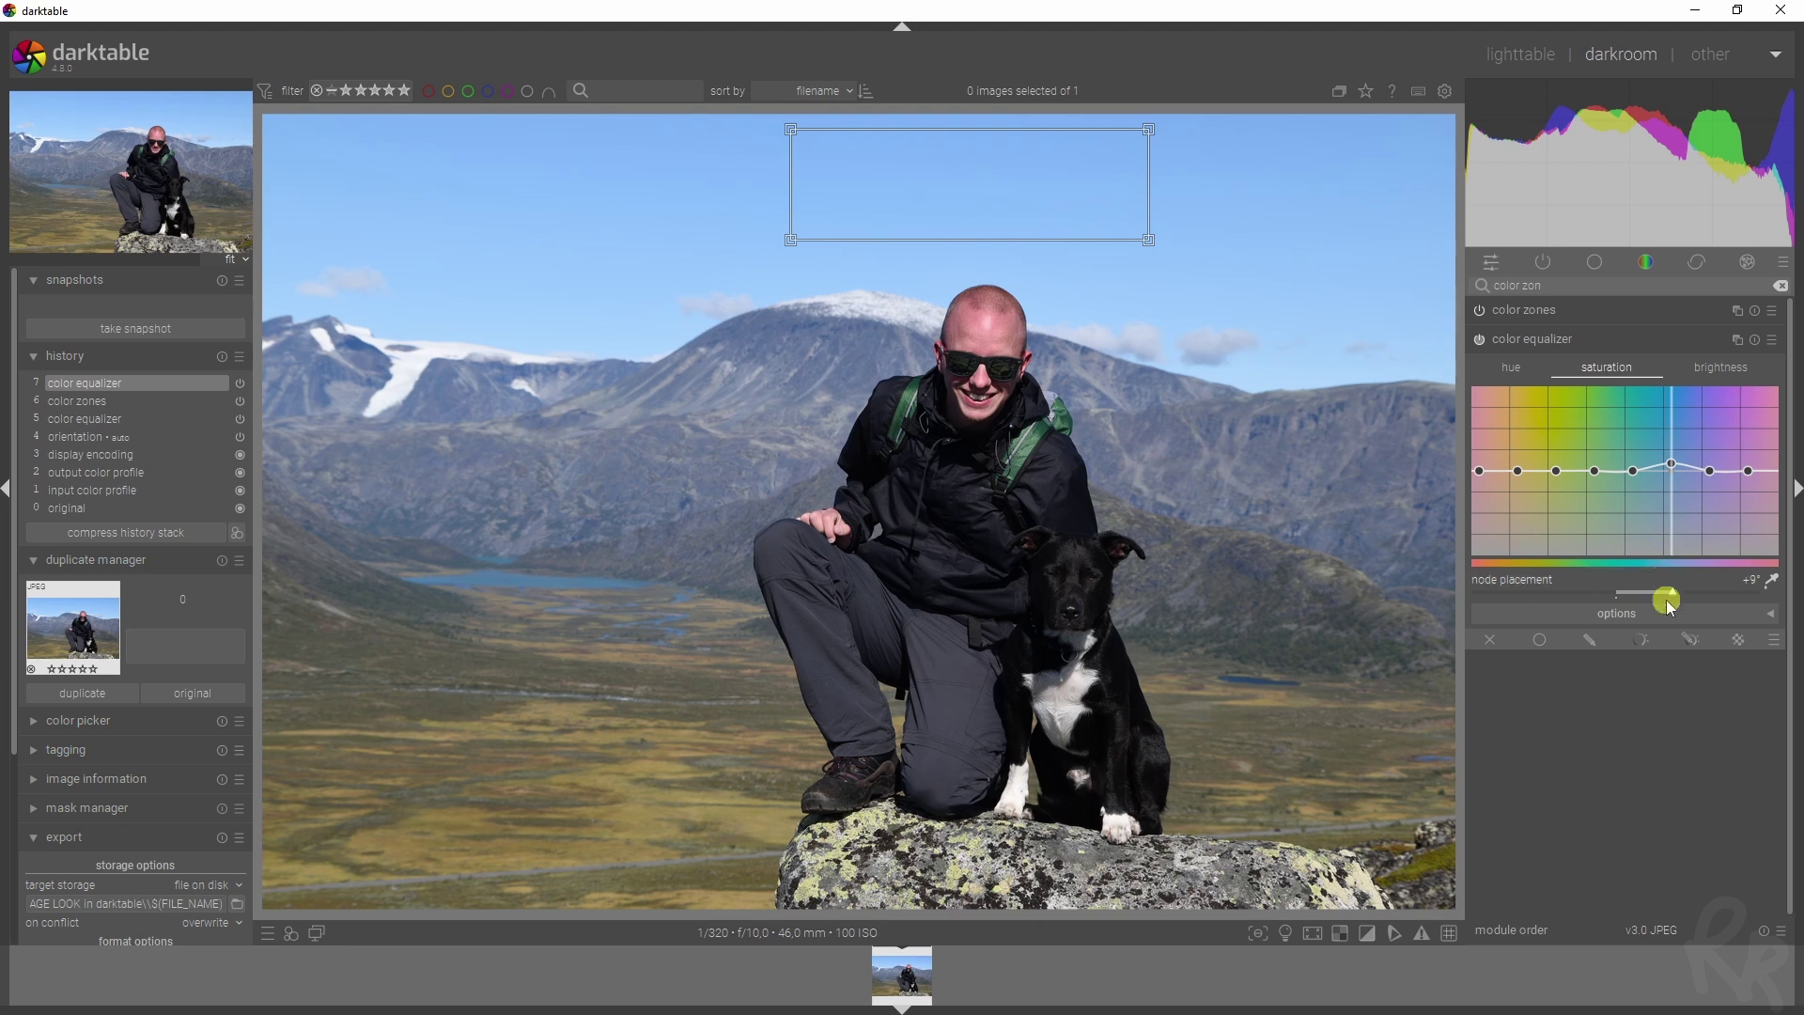
# Raise the blue saturation peak, trying saturation thresholds 23.6–27.6% before resetting it to 10%
pyautogui.click(1766, 624)
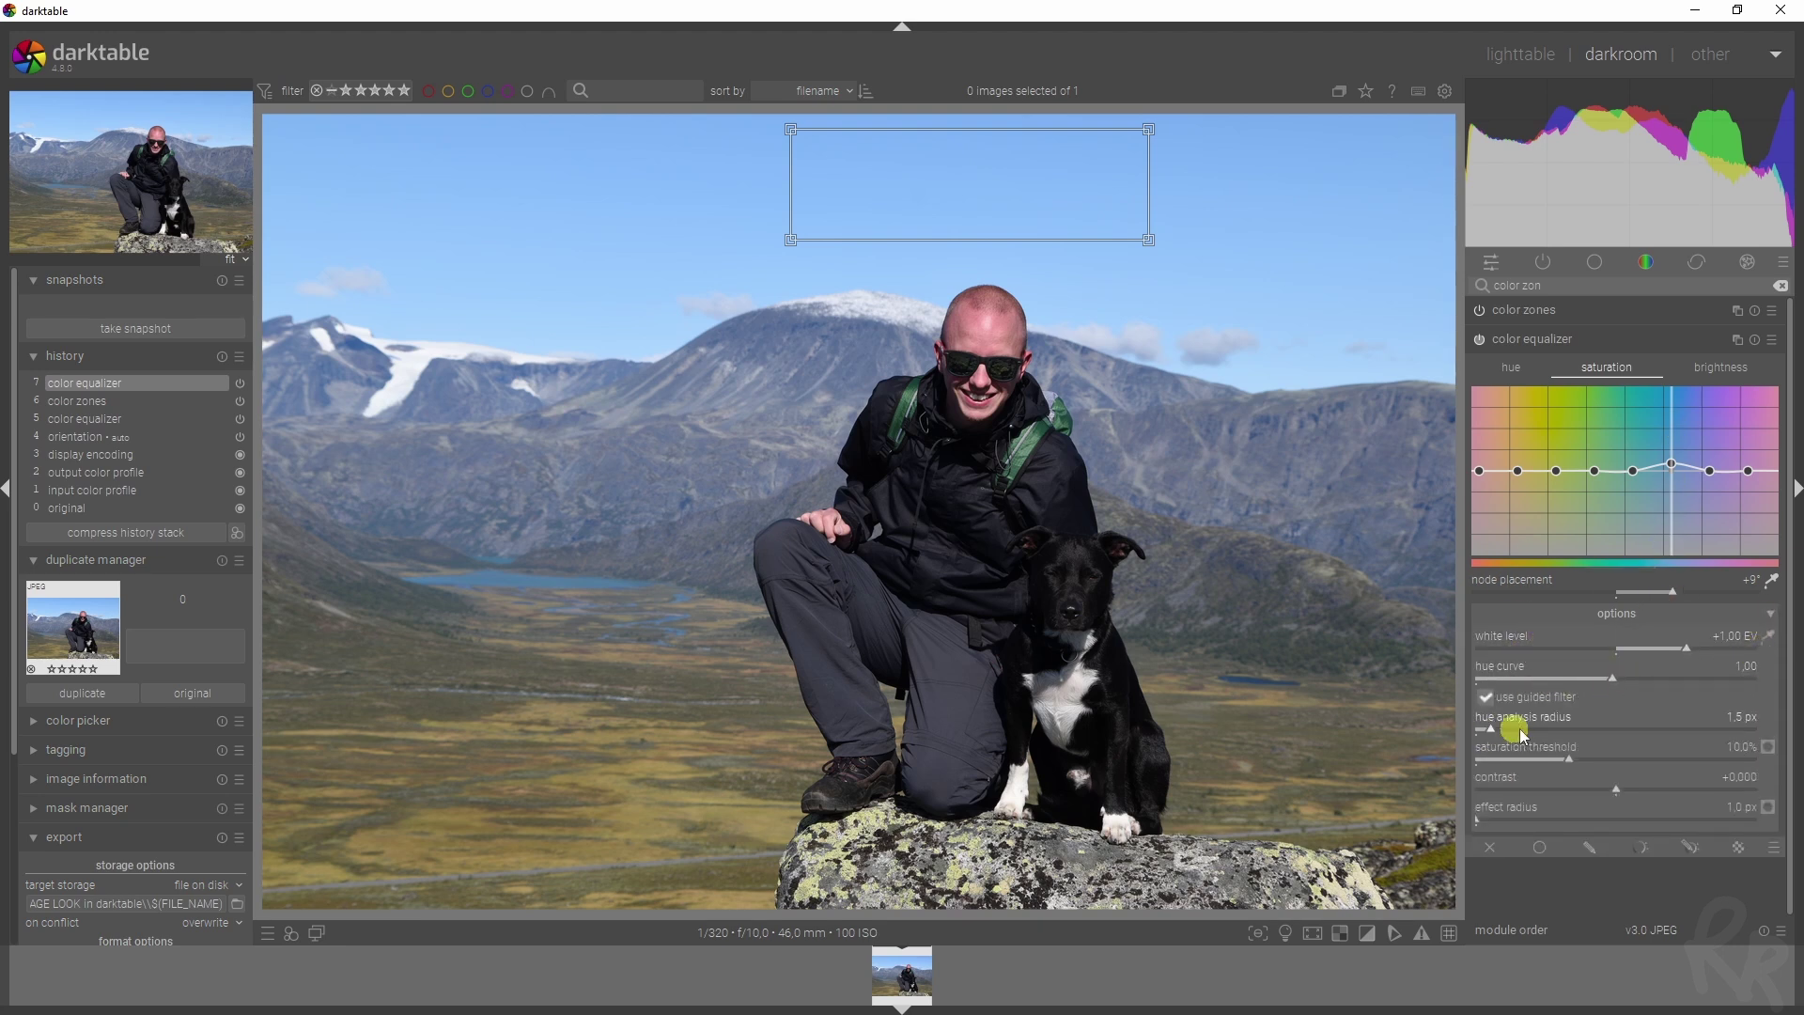
pyautogui.moveTo(1618, 754); pyautogui.dragTo(1717, 753)
pyautogui.moveTo(1671, 464); pyautogui.dragTo(1673, 425)
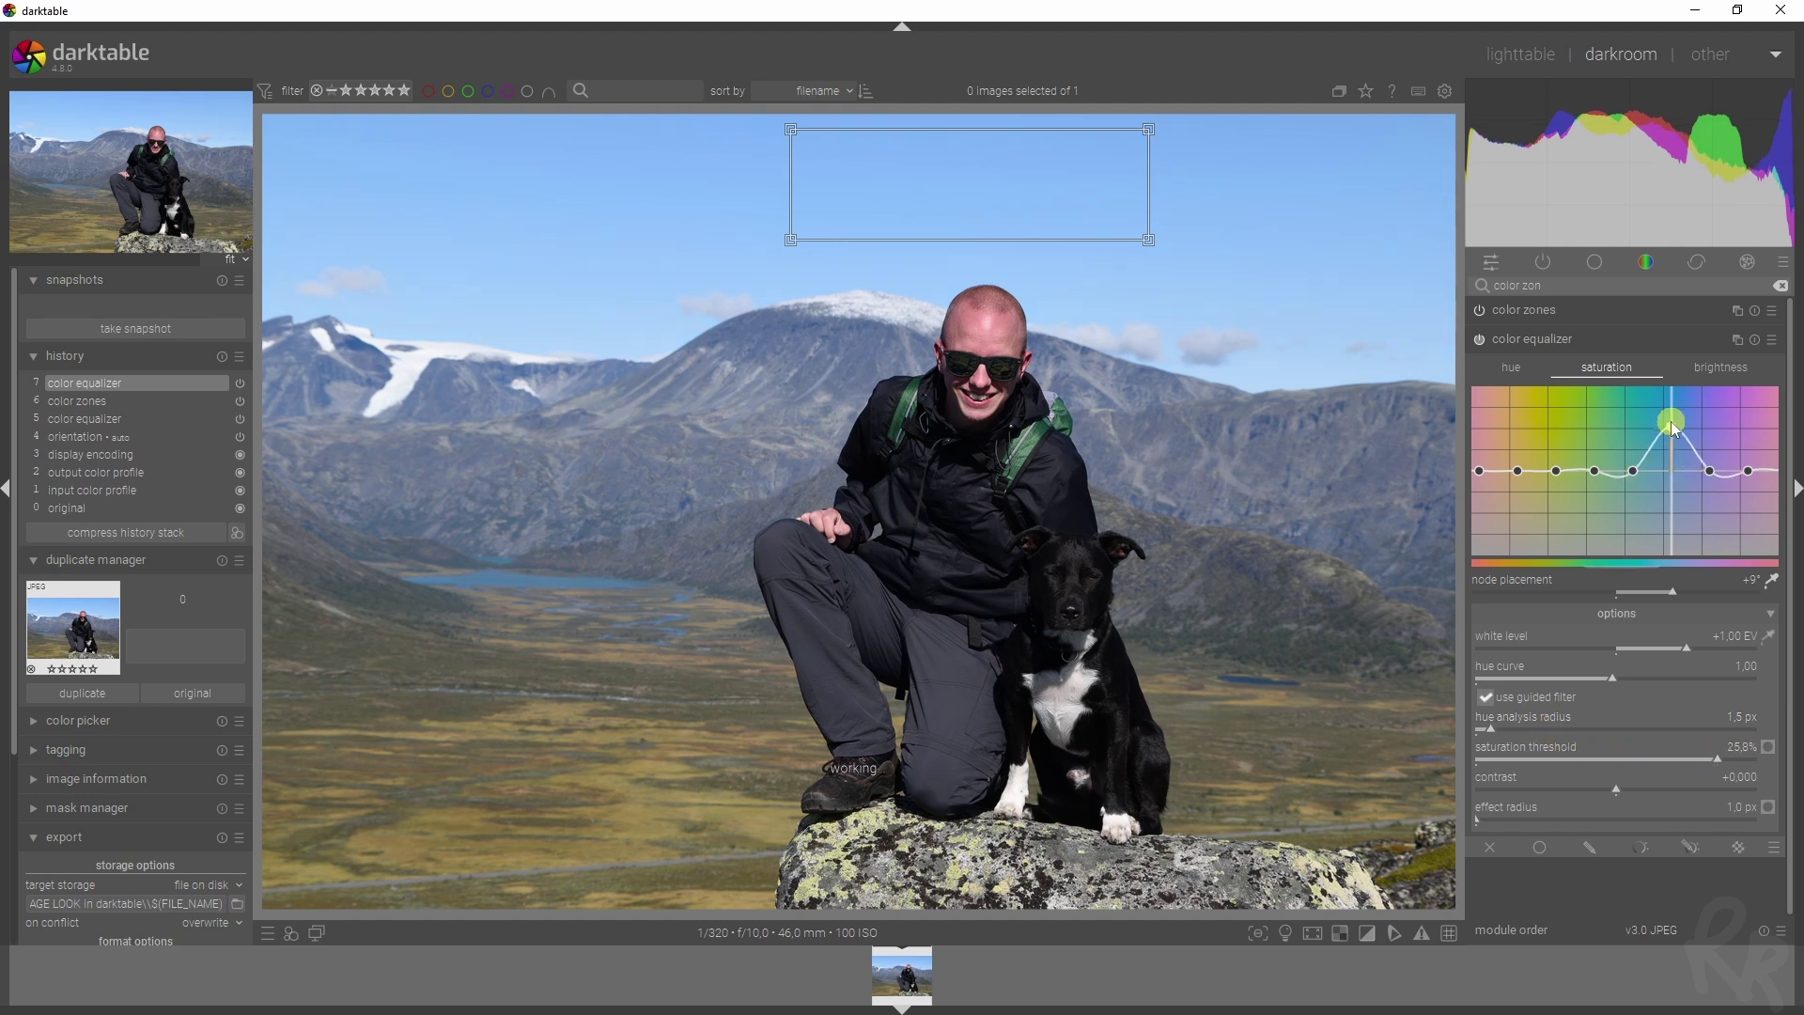
pyautogui.moveTo(1629, 763); pyautogui.dragTo(1497, 749)
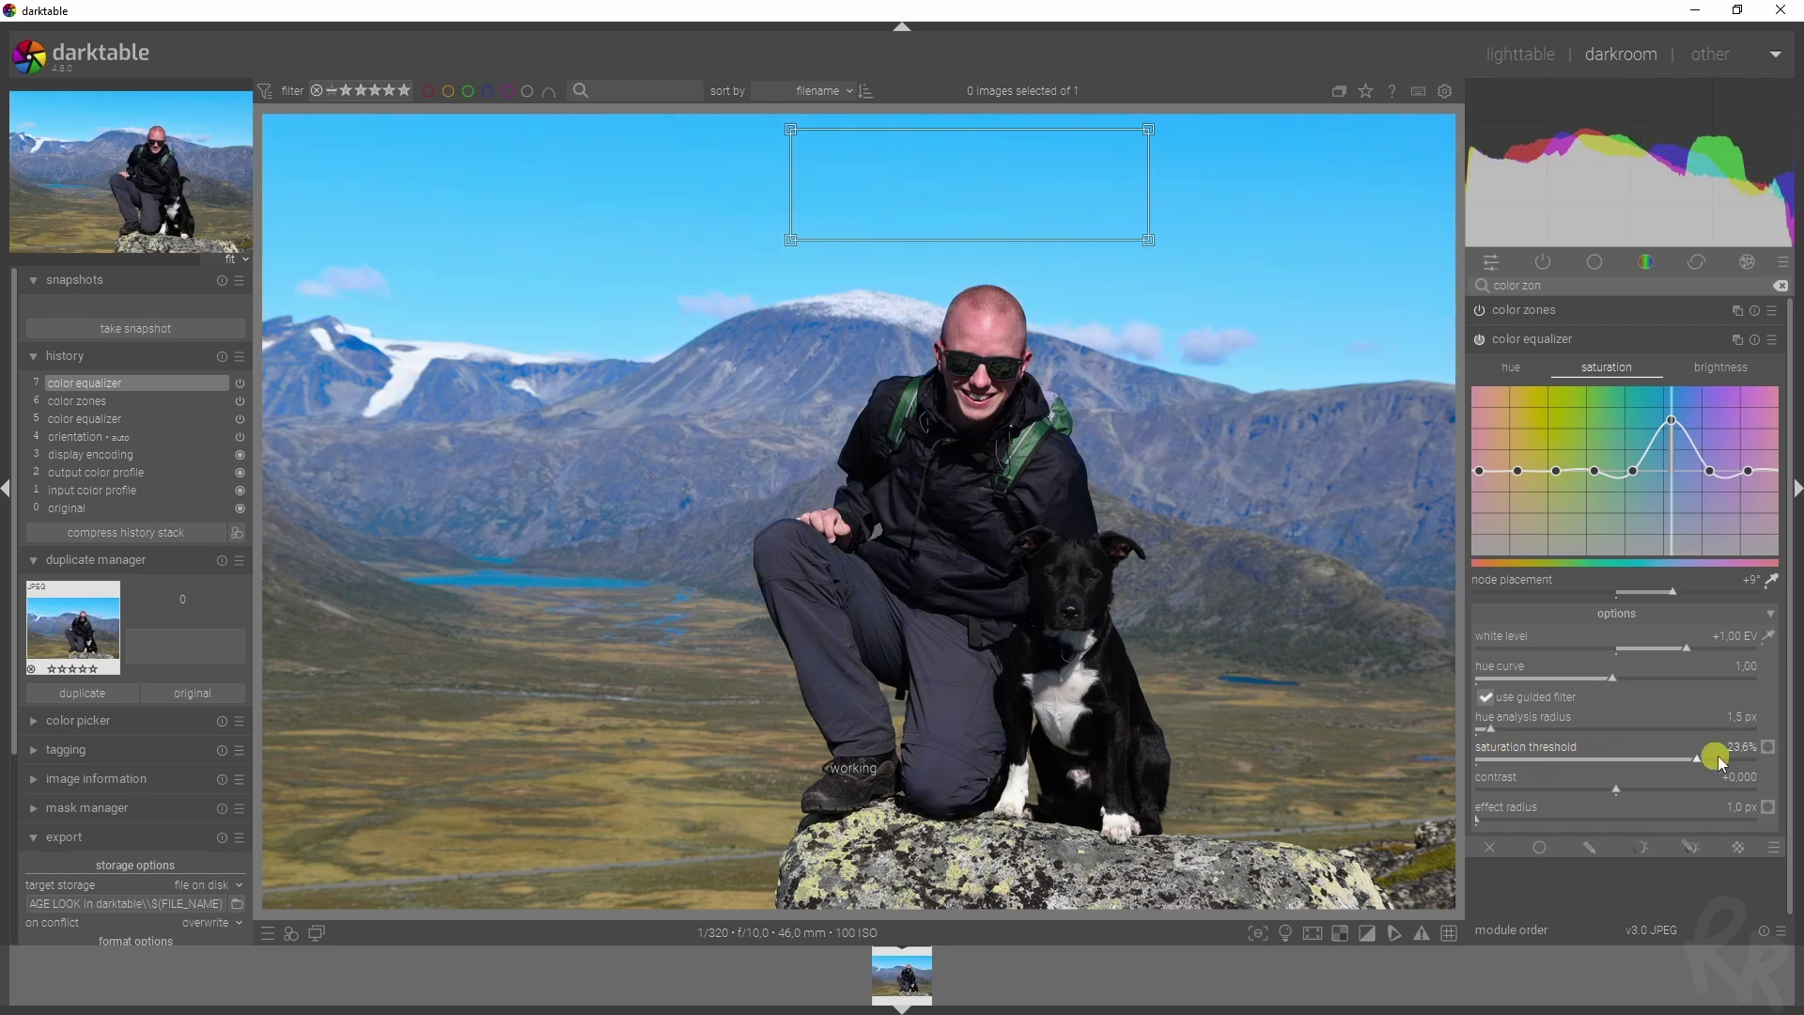
pyautogui.moveTo(1722, 762); pyautogui.dragTo(1736, 749)
pyautogui.doubleClick(1682, 751)
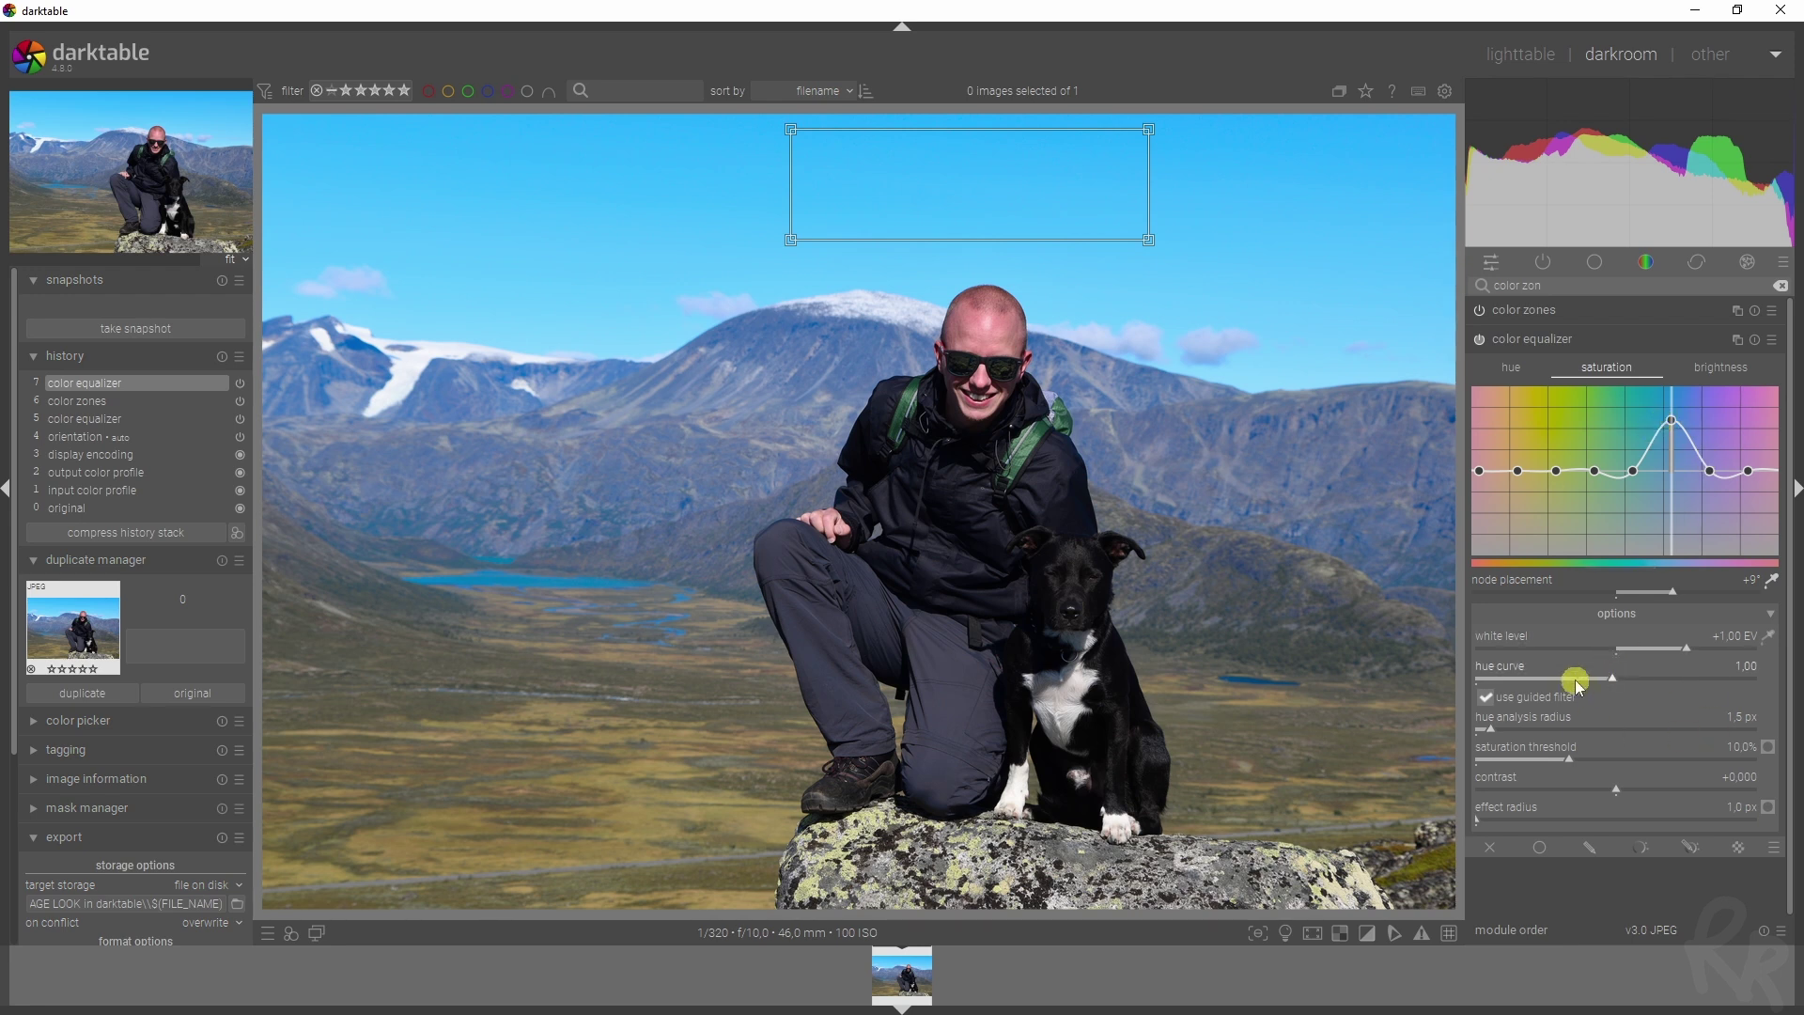
# Lift the blue node on the hue curve toward magenta and set the hue curve option to 0.59
pyautogui.click(1509, 367)
pyautogui.moveTo(1672, 469); pyautogui.dragTo(1672, 430)
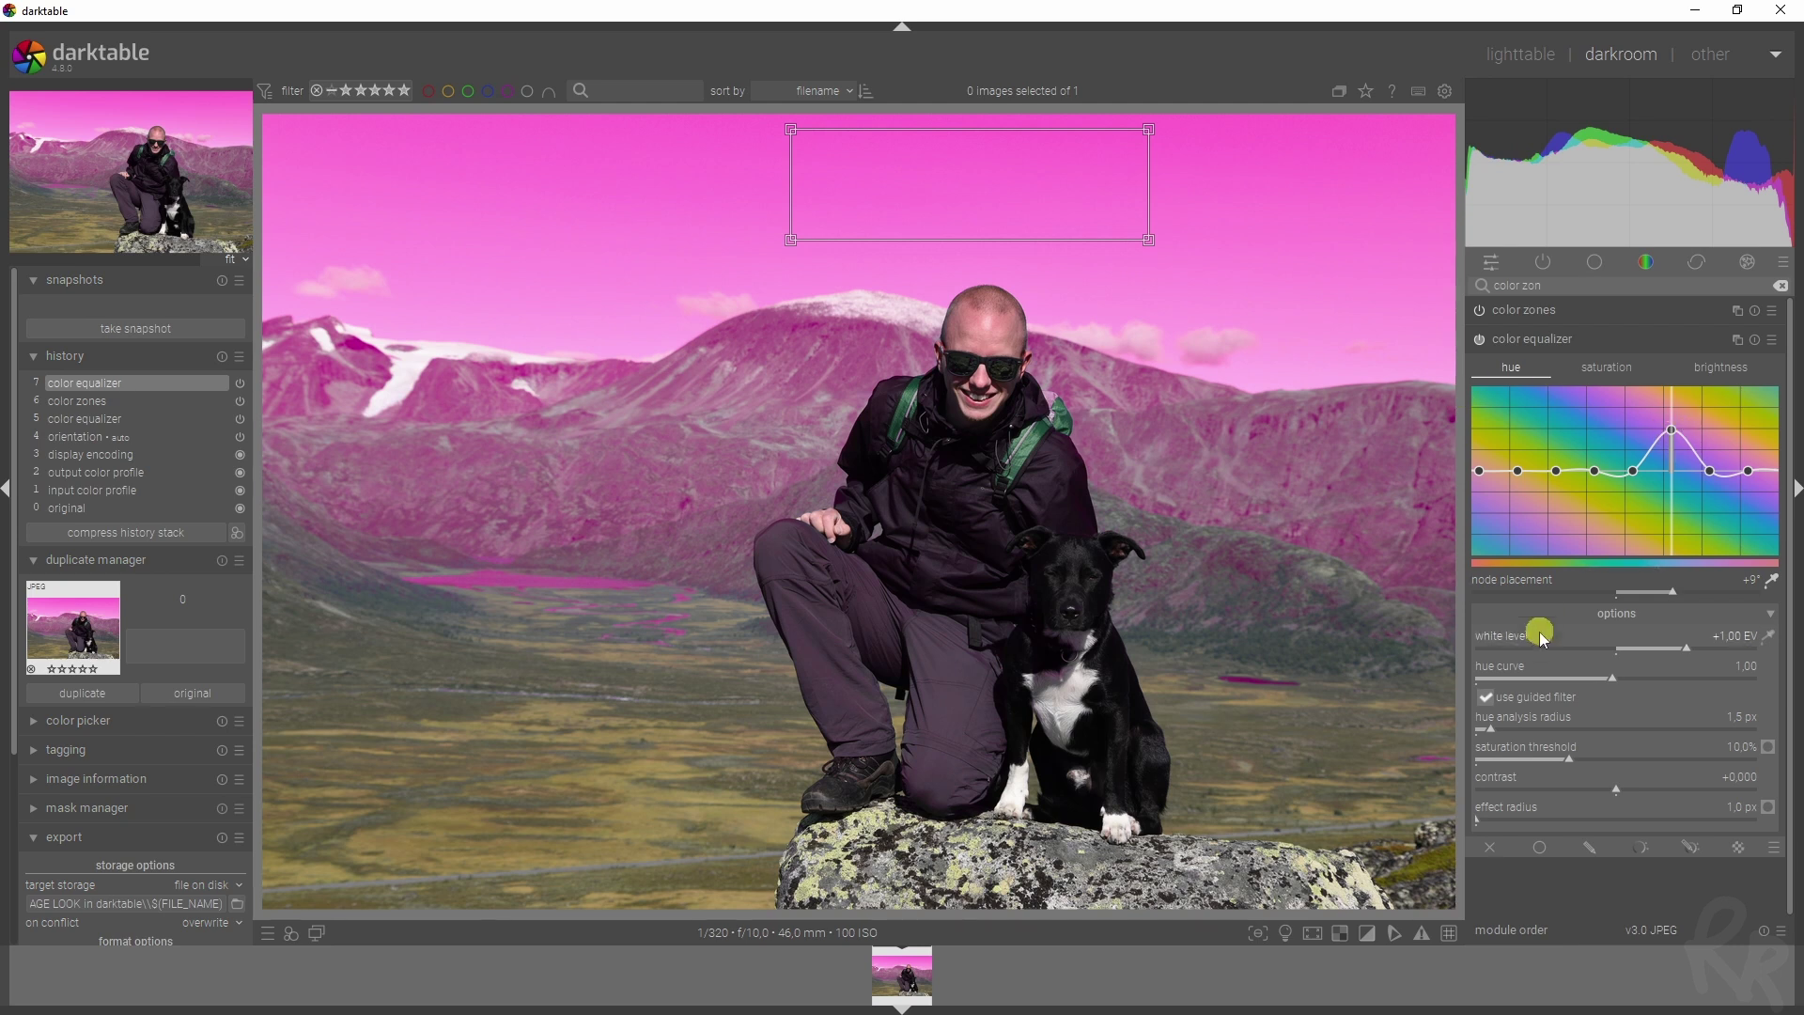
pyautogui.moveTo(1604, 678); pyautogui.dragTo(1497, 684)
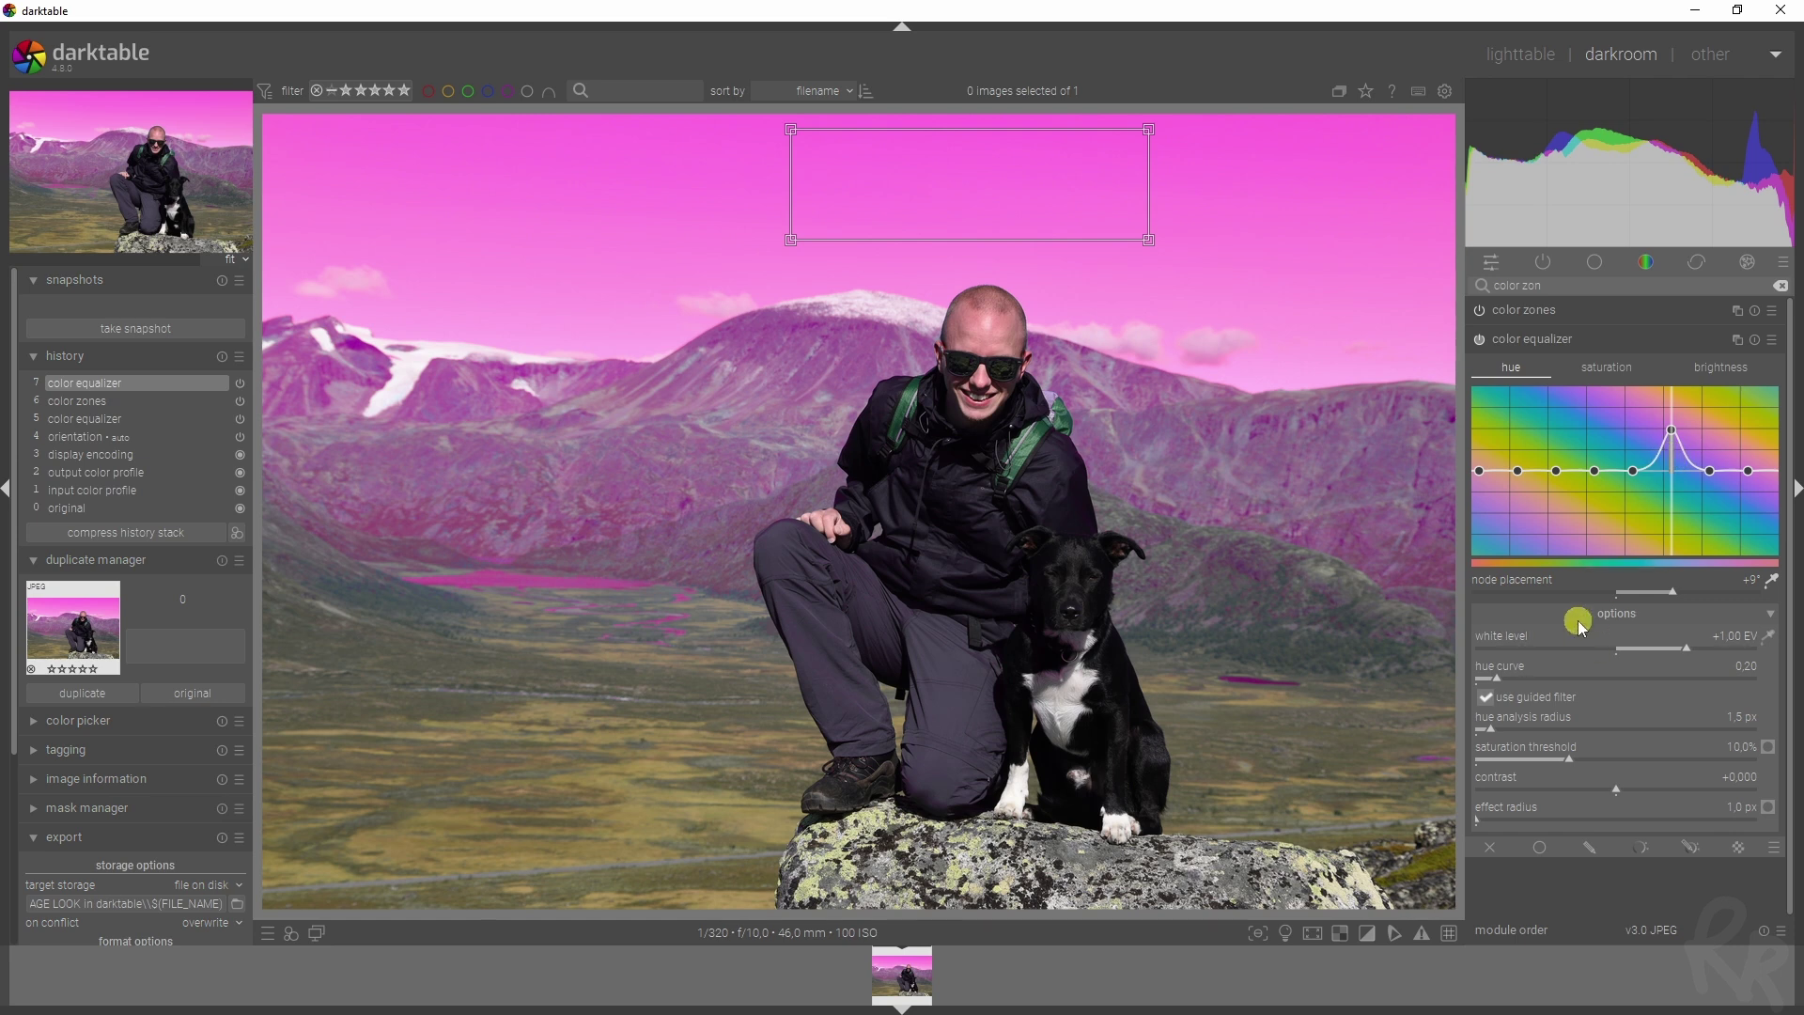
pyautogui.click(1608, 366)
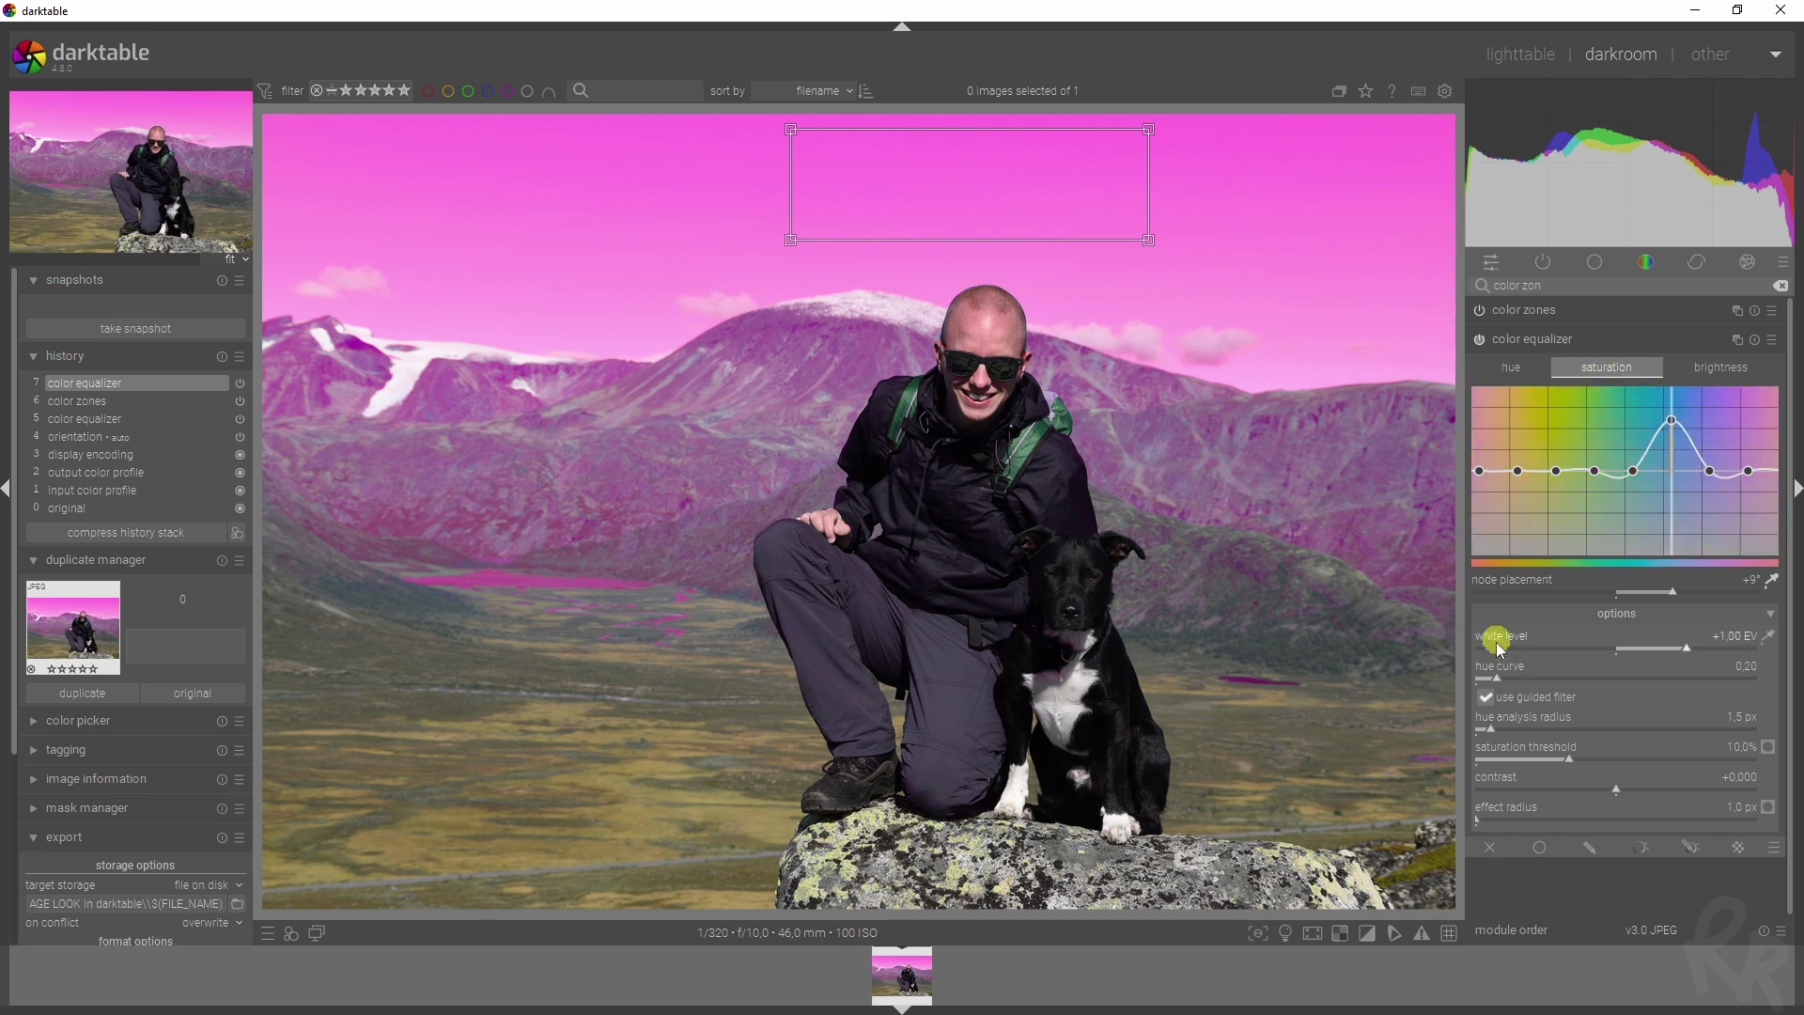
pyautogui.moveTo(1498, 679); pyautogui.dragTo(1695, 680)
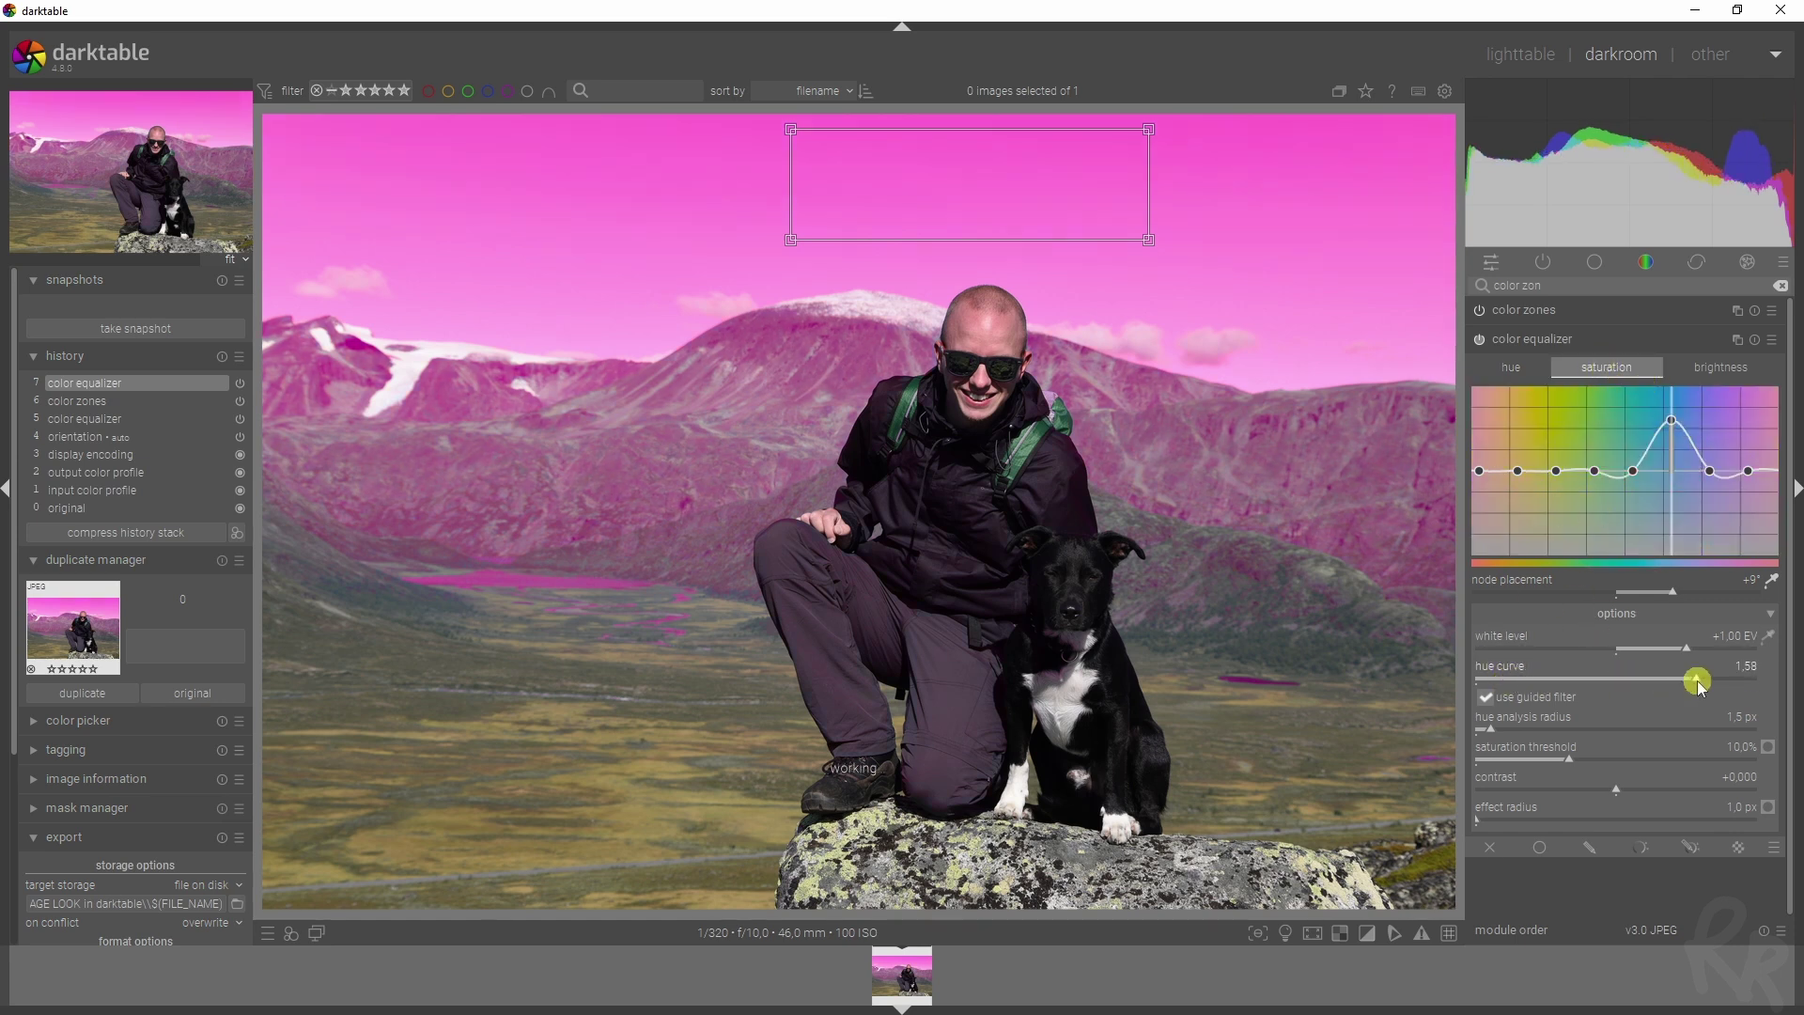
# Brighten the magenta sky hue on the brightness curve and readjust the hue curve option to 1.09
pyautogui.click(1721, 367)
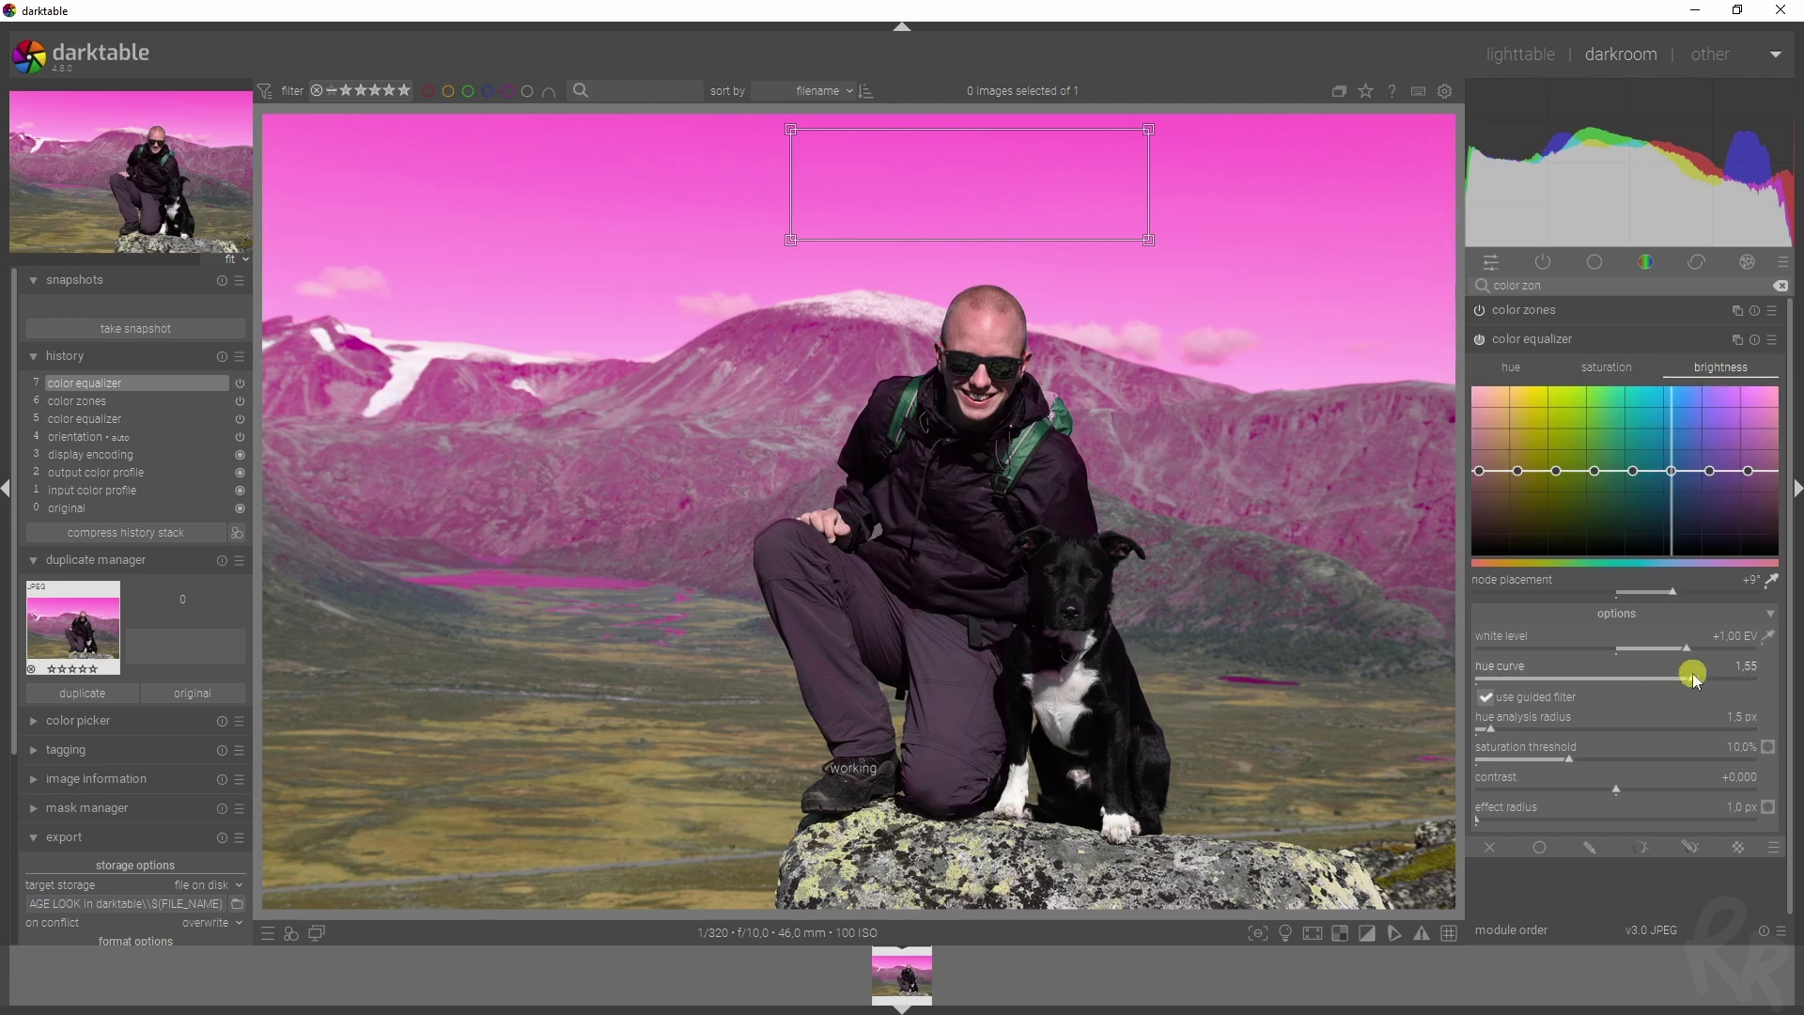
pyautogui.moveTo(1673, 471); pyautogui.dragTo(1672, 389)
pyautogui.moveTo(1694, 686); pyautogui.dragTo(1594, 688)
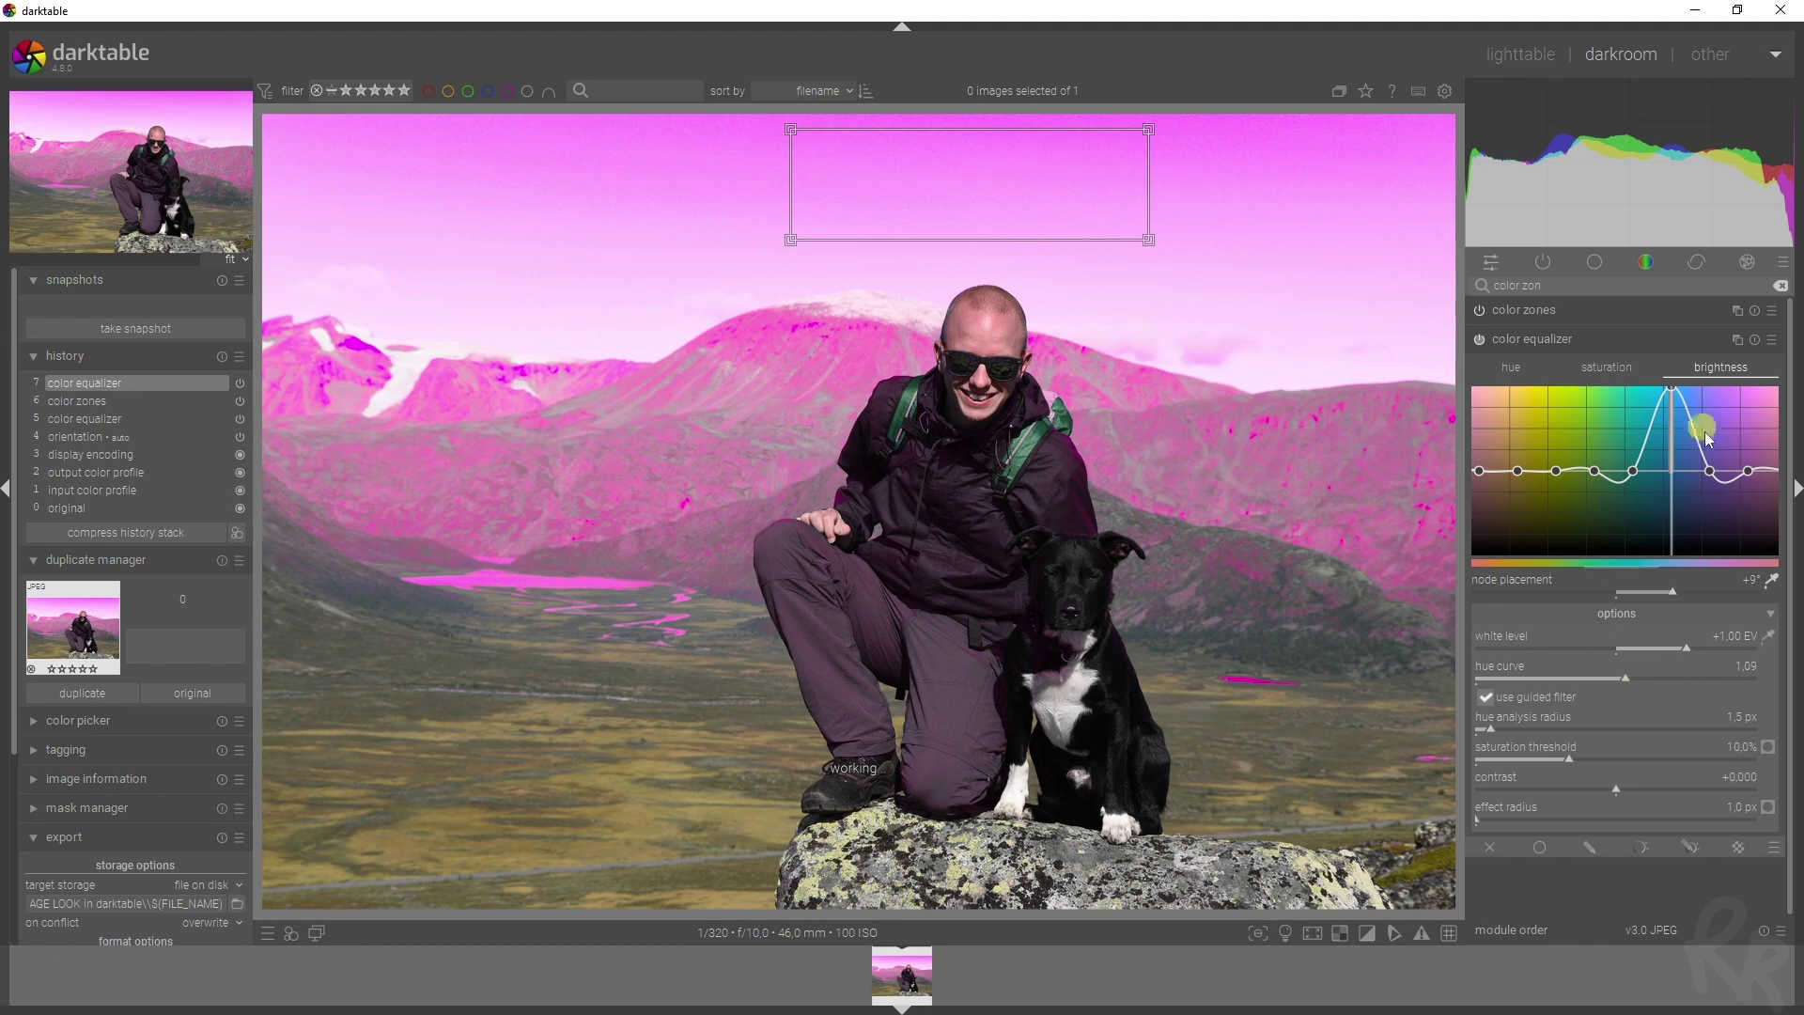
pyautogui.click(1604, 372)
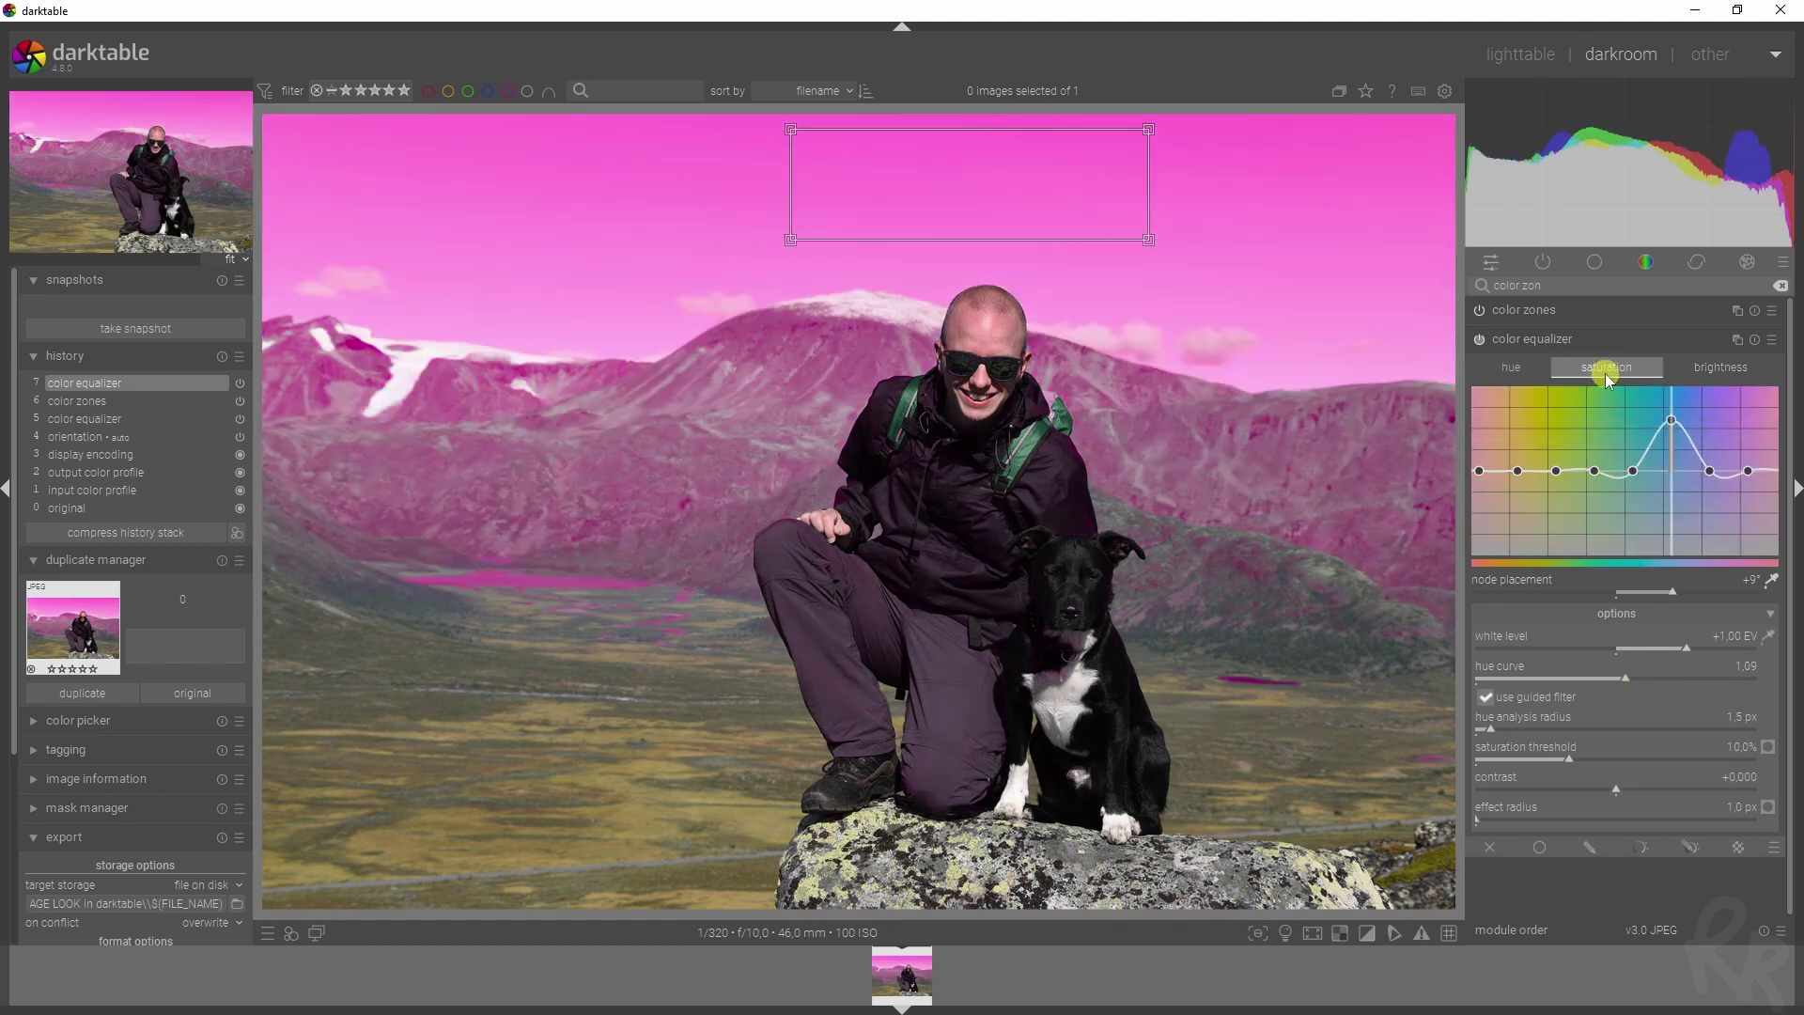
# Reset the color equalizer from the hue tab, returning the hue curve option to 1.00
pyautogui.click(1520, 369)
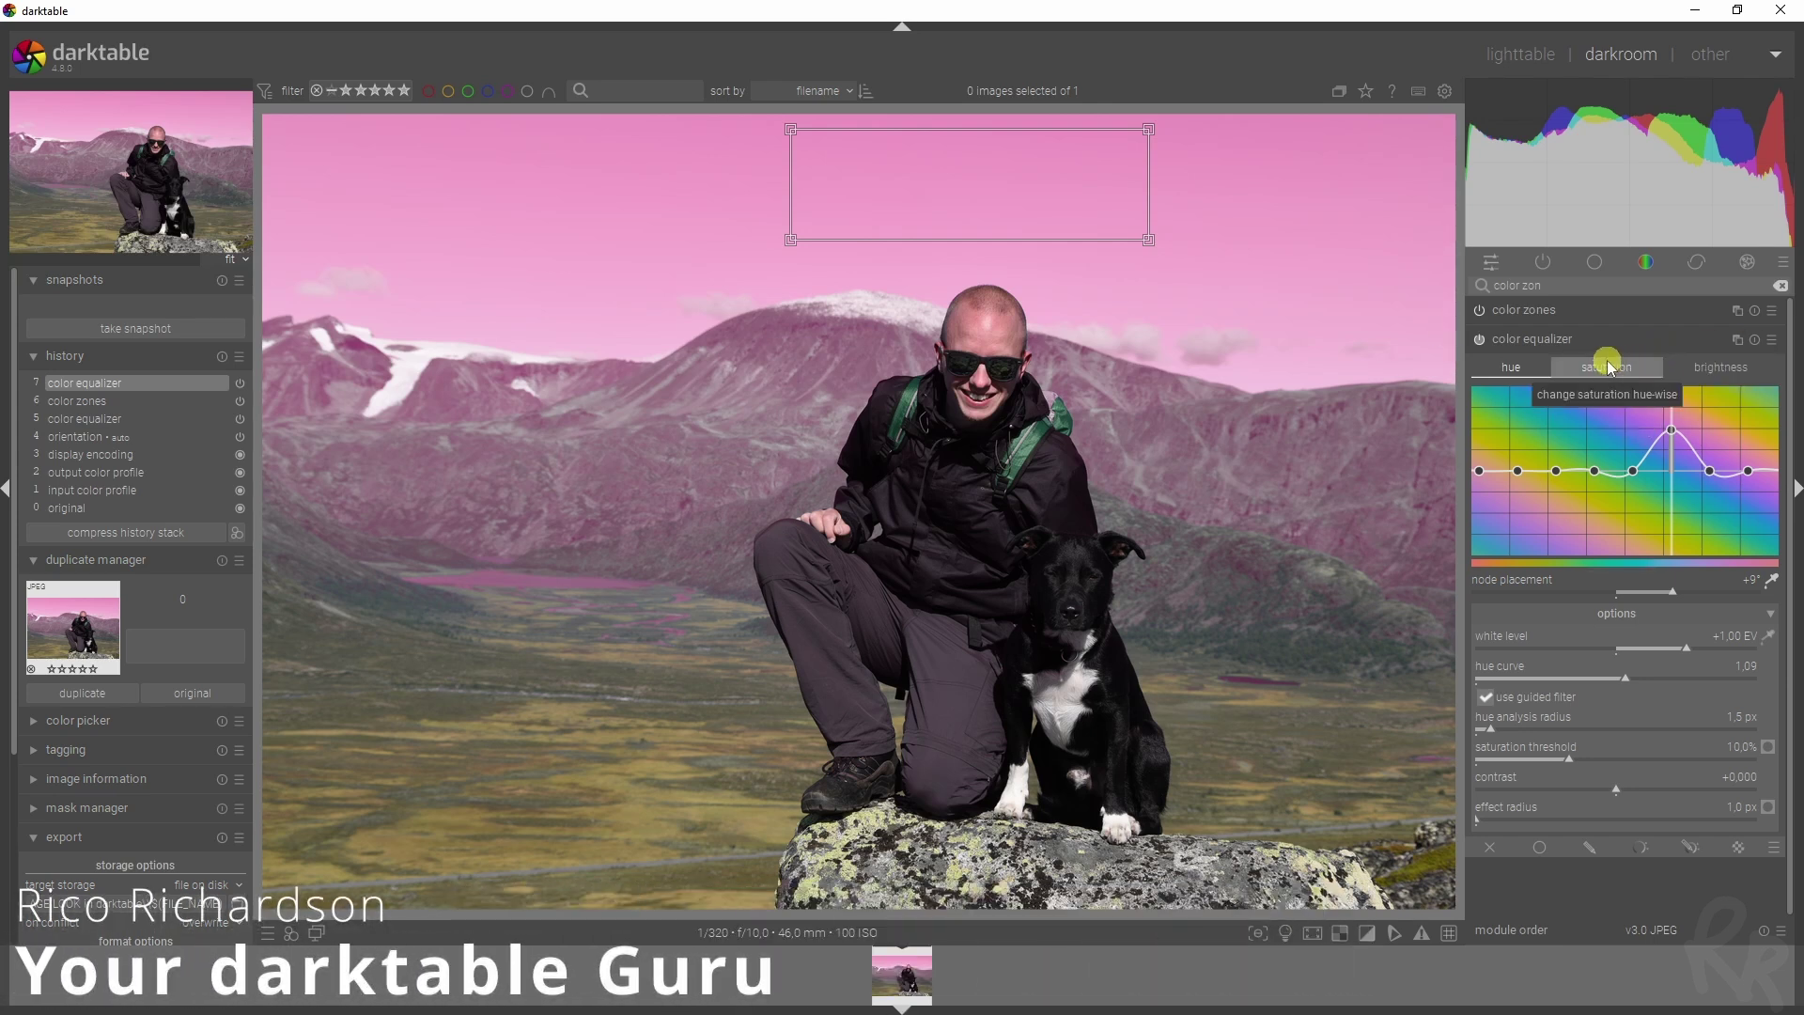
pyautogui.click(1735, 343)
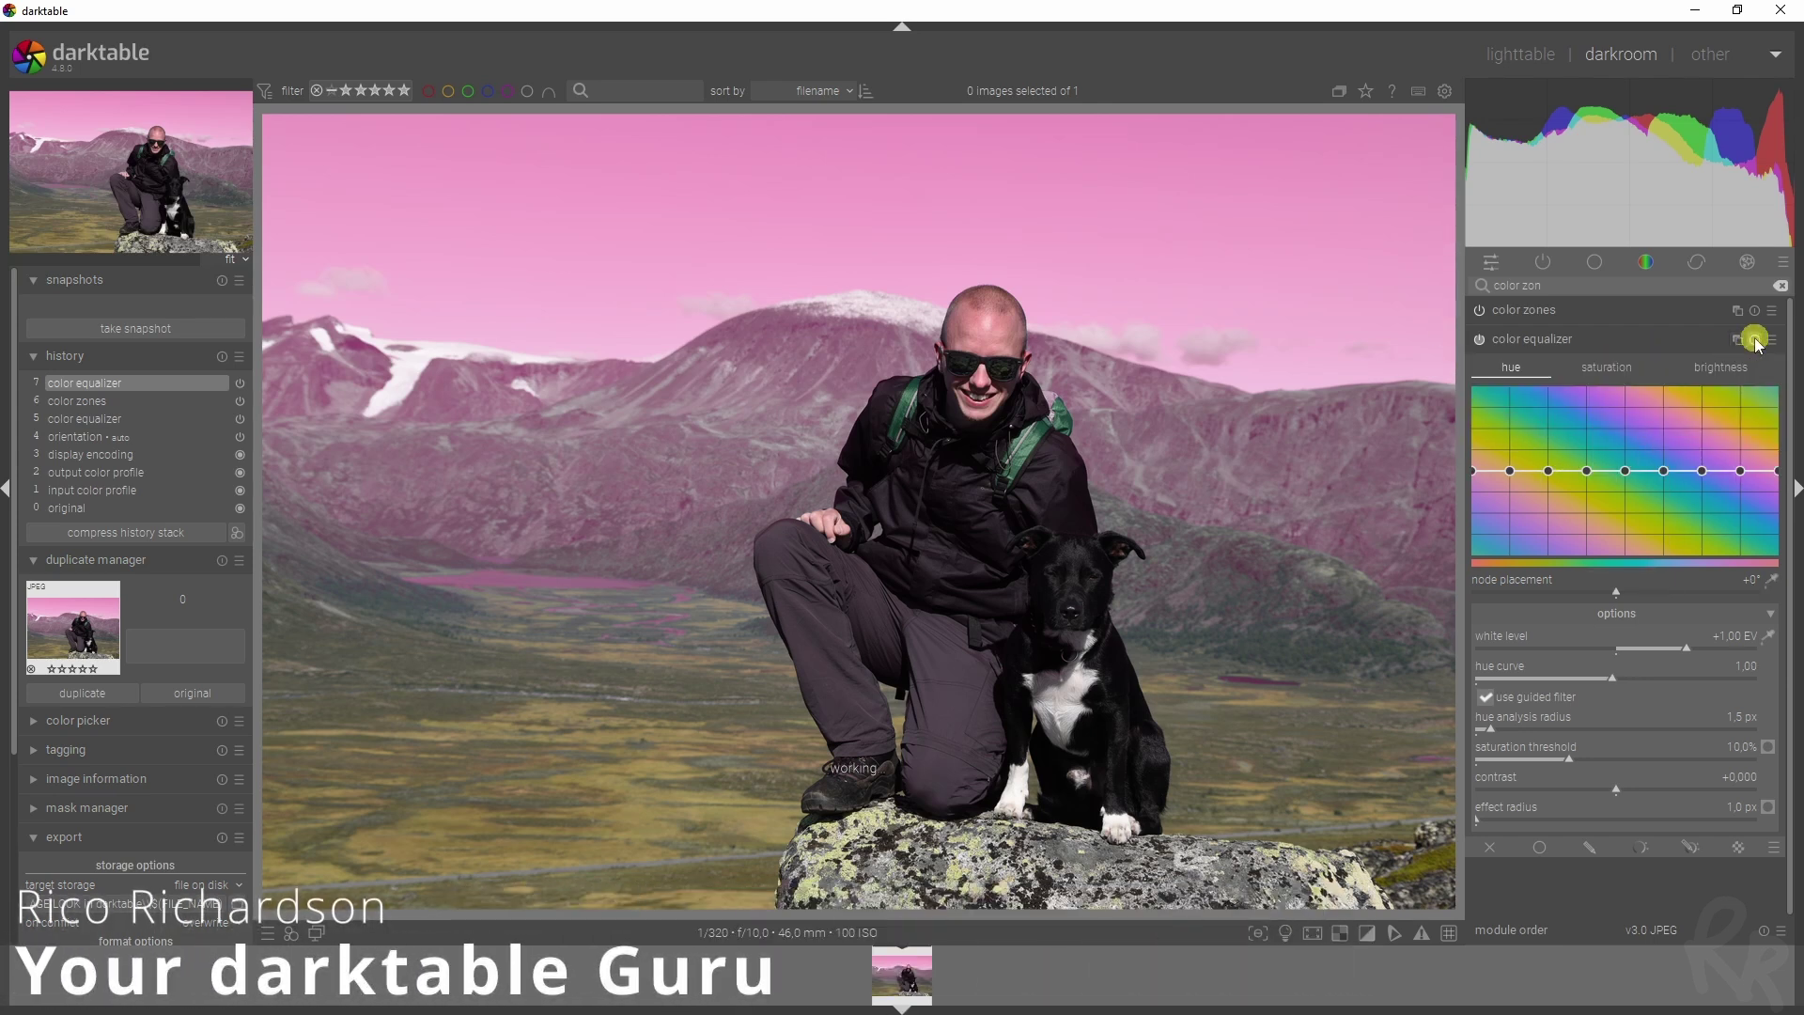